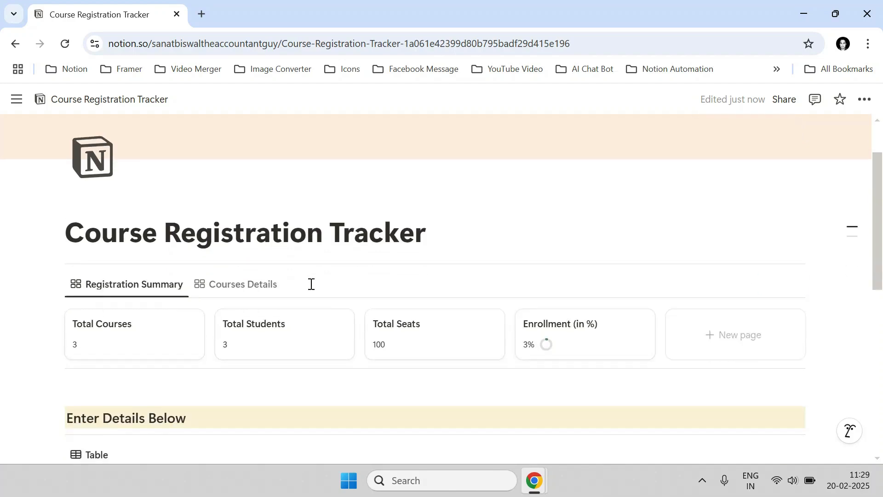
Scroll across the student table to bring the Course Summary and Address columns into view.
scroll(285, 285, "down", 2)
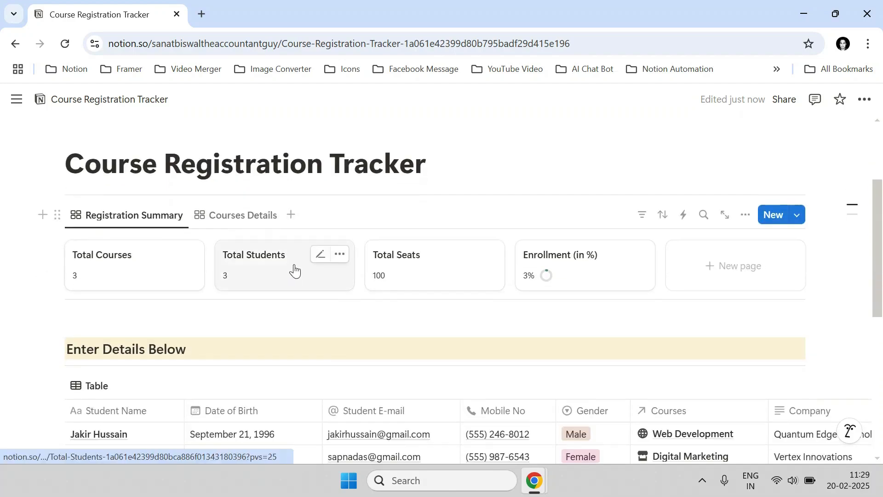
scroll(294, 269, "down", 2)
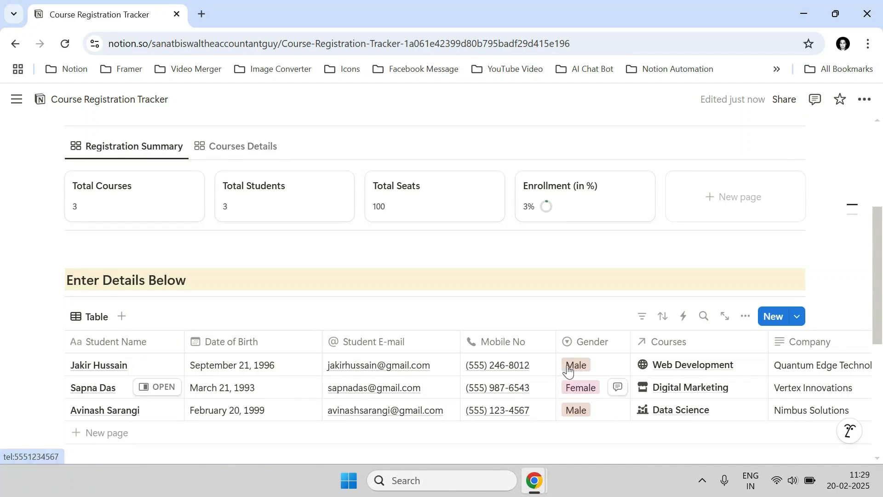
scroll(637, 372, "down", 3)
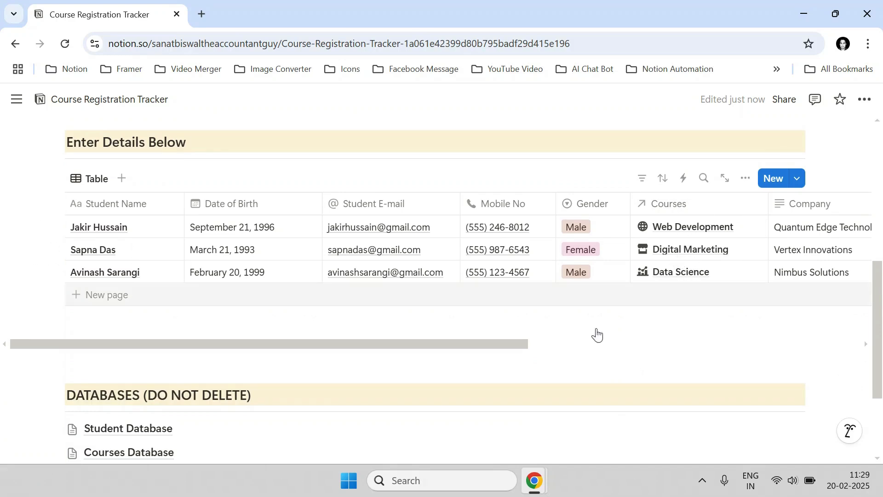
left_click_drag(518, 346, 652, 345)
scroll(590, 268, "right", 2)
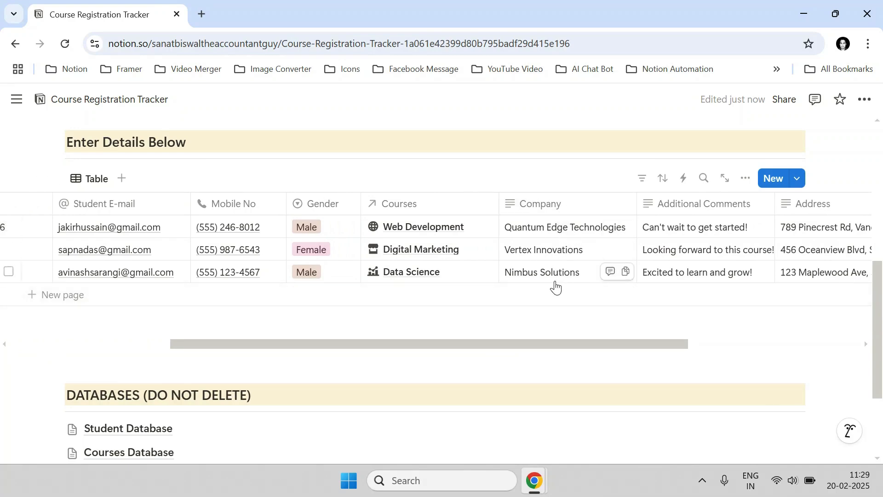
scroll(556, 288, "up", 3)
scroll(548, 349, "down", 3)
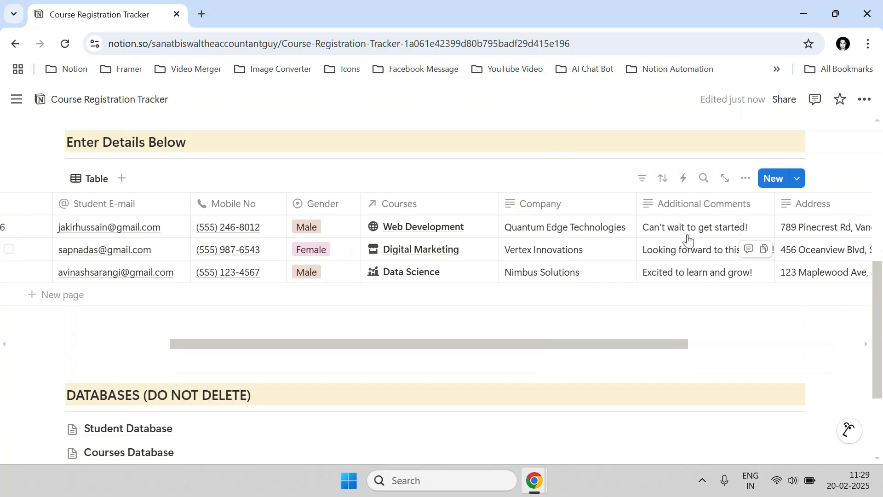
left_click_drag(676, 345, 824, 331)
Hide the Course Summary column and widen the Address column to show full addresses.
left_click(737, 203)
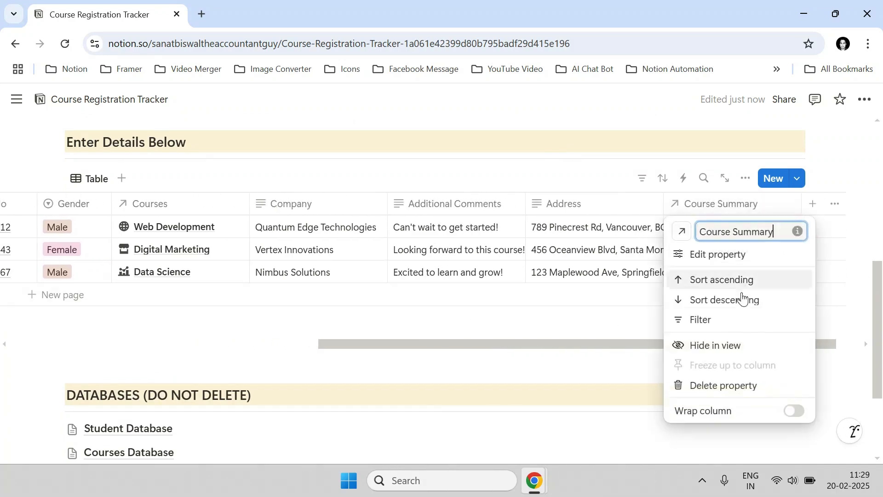
left_click(725, 346)
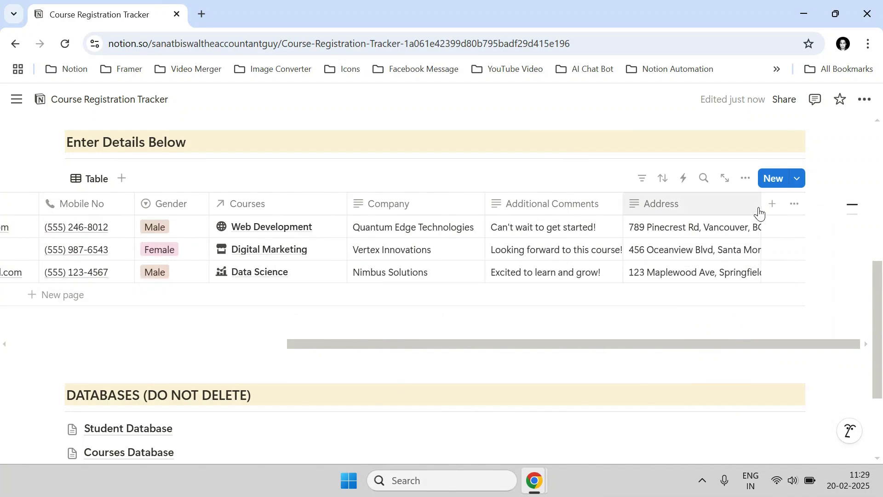
left_click_drag(761, 203, 797, 210)
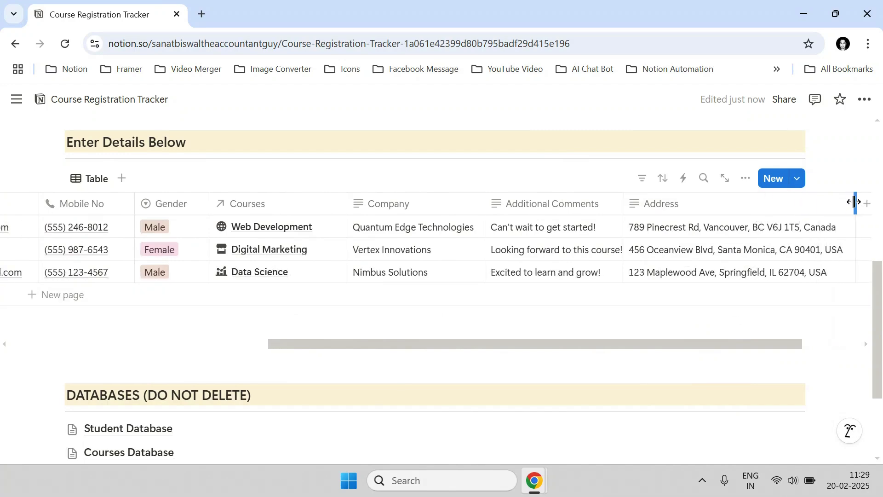
scroll(367, 309, "up", 5)
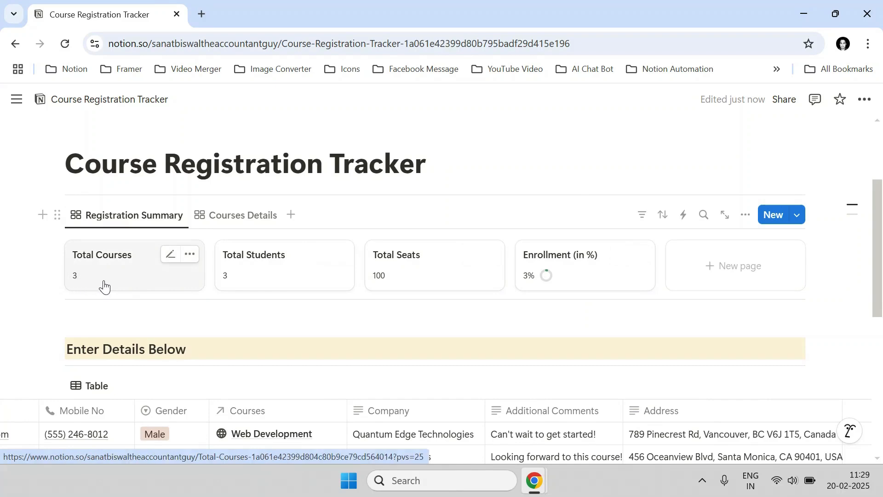
scroll(143, 292, "down", 3)
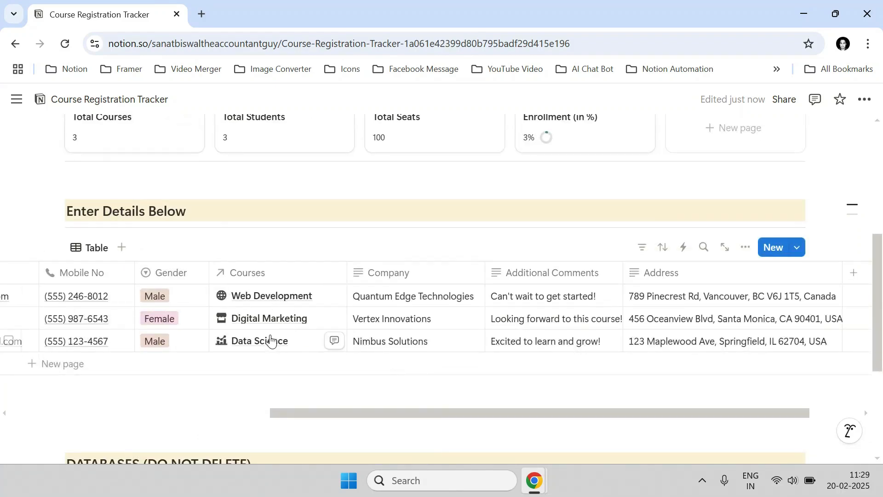
scroll(267, 351, "up", 2)
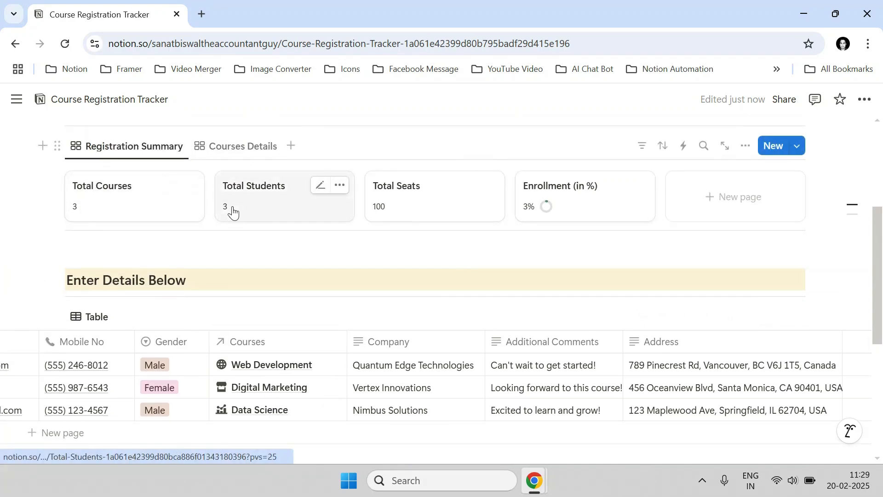
scroll(253, 271, "down", 2)
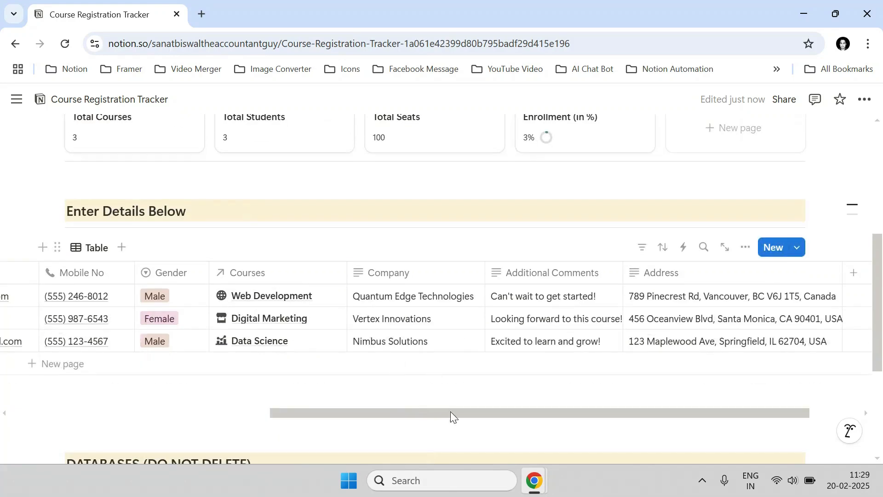
left_click_drag(450, 414, 188, 414)
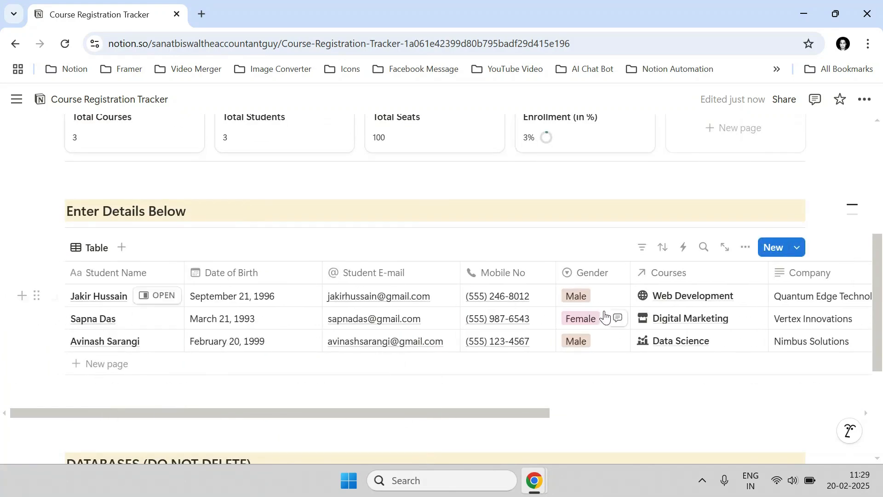
scroll(386, 244, "up", 2)
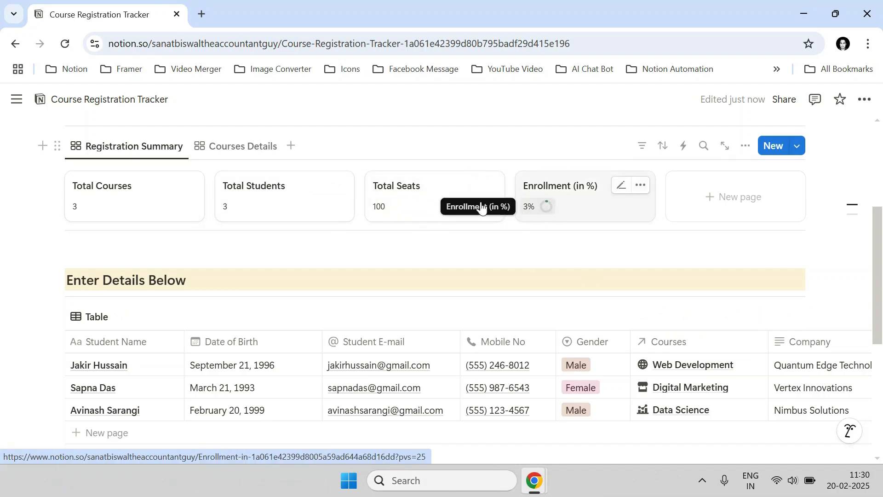
left_click(247, 148)
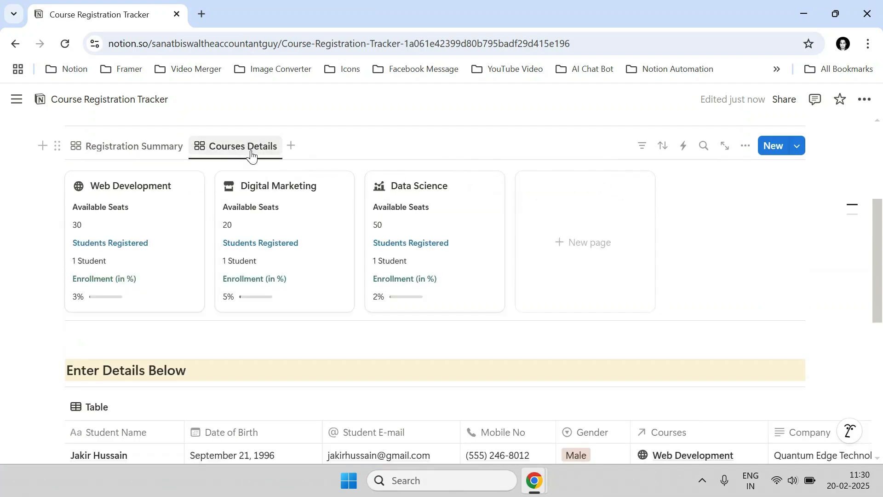
scroll(248, 159, "down", 1)
scroll(198, 166, "up", 1)
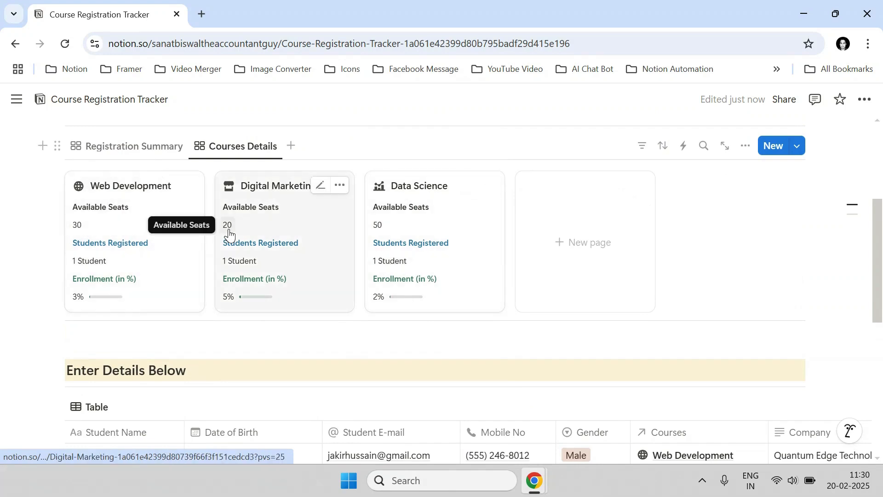
left_click(176, 150)
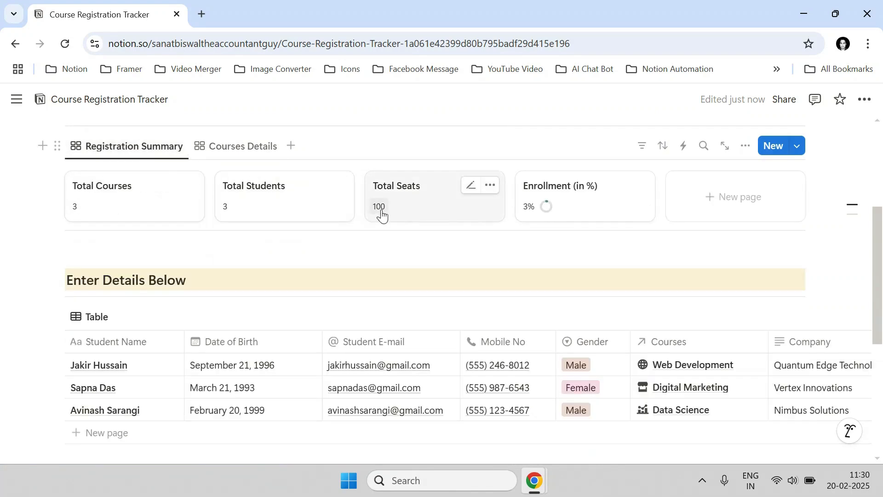
left_click(227, 148)
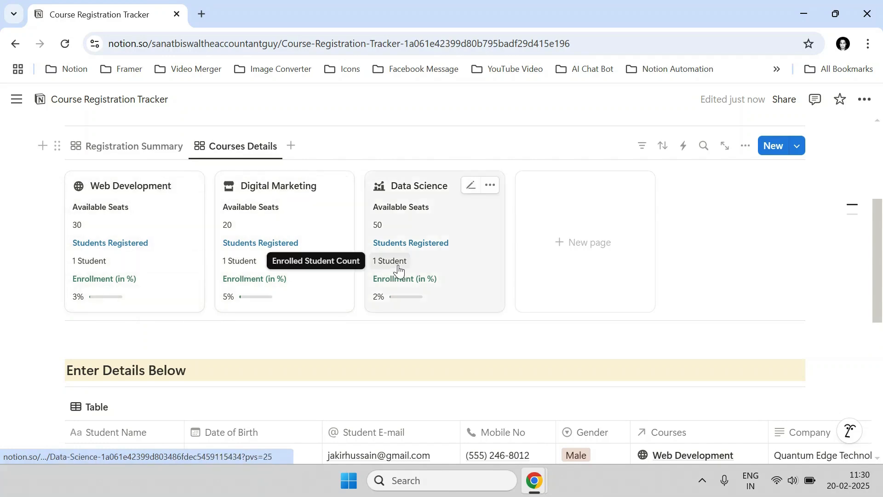
scroll(398, 271, "down", 3)
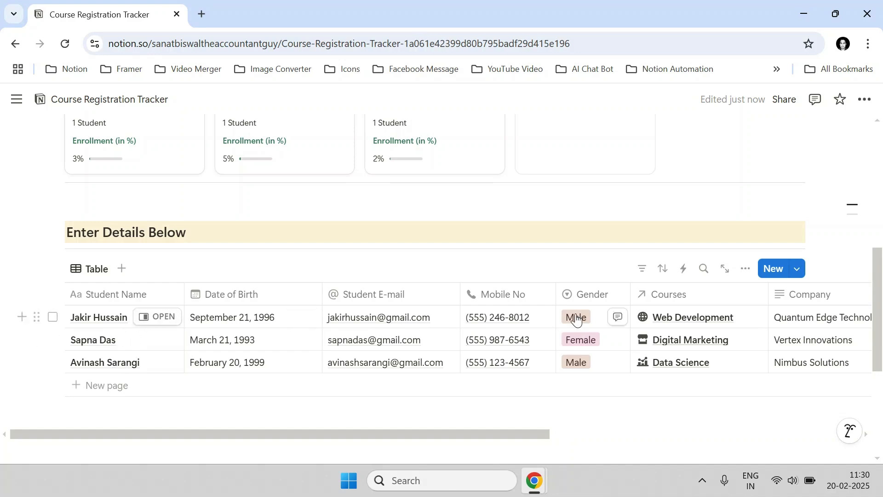
scroll(585, 333, "up", 2)
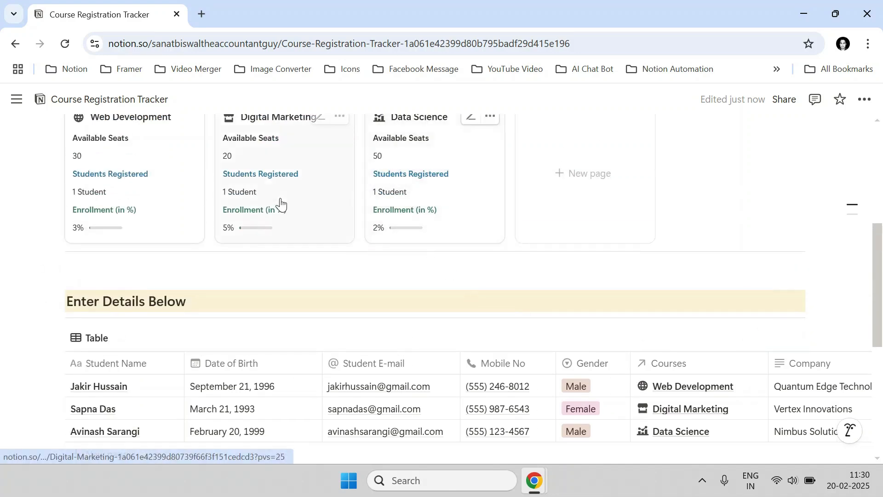
scroll(138, 236, "up", 2)
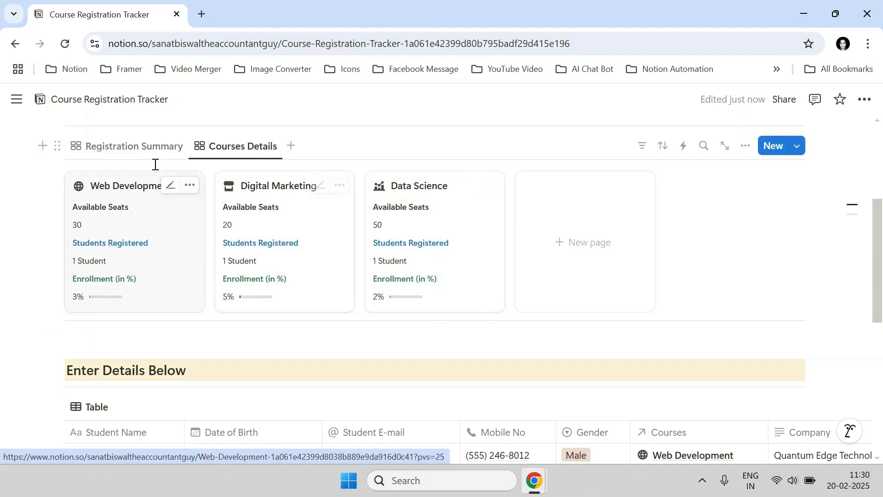
left_click(153, 149)
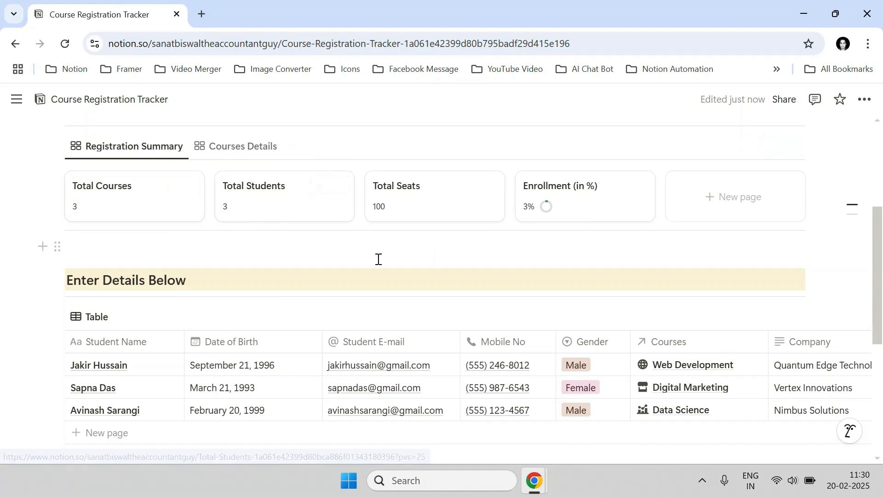
scroll(432, 271, "down", 1)
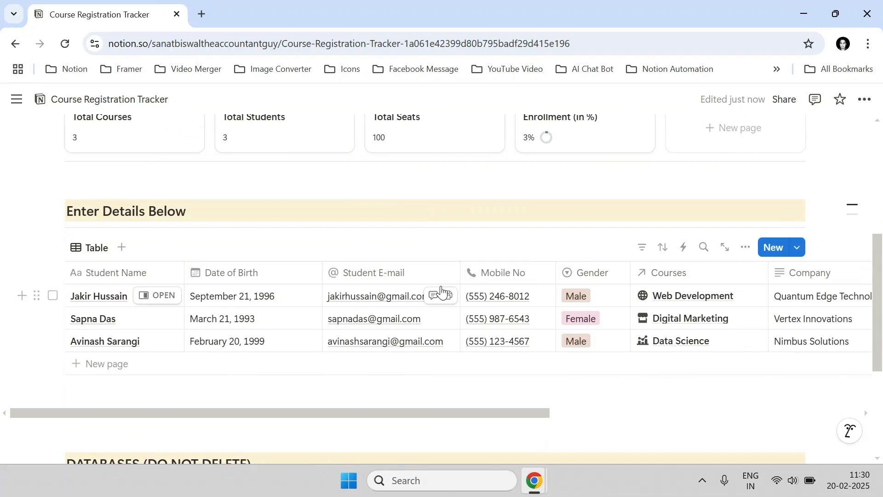
scroll(322, 312, "up", 1)
scroll(276, 322, "down", 2)
scroll(207, 328, "up", 1)
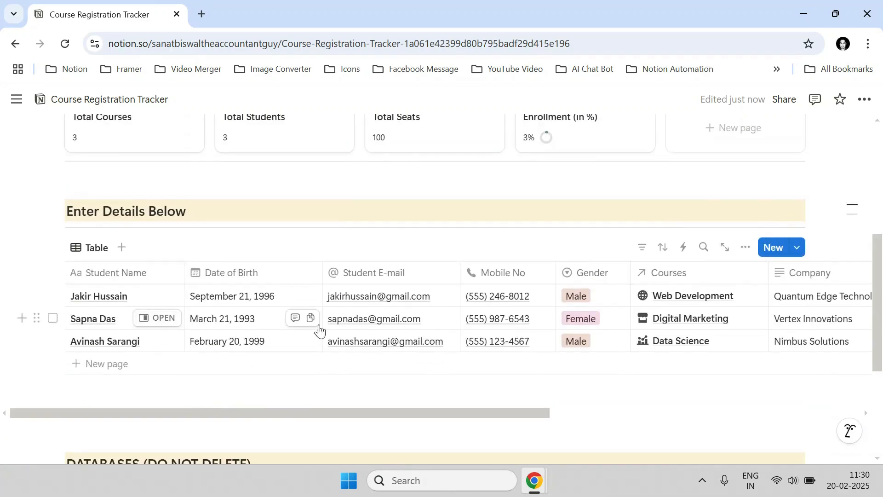
Add a new student row and enter the student's full name.
left_click(114, 366)
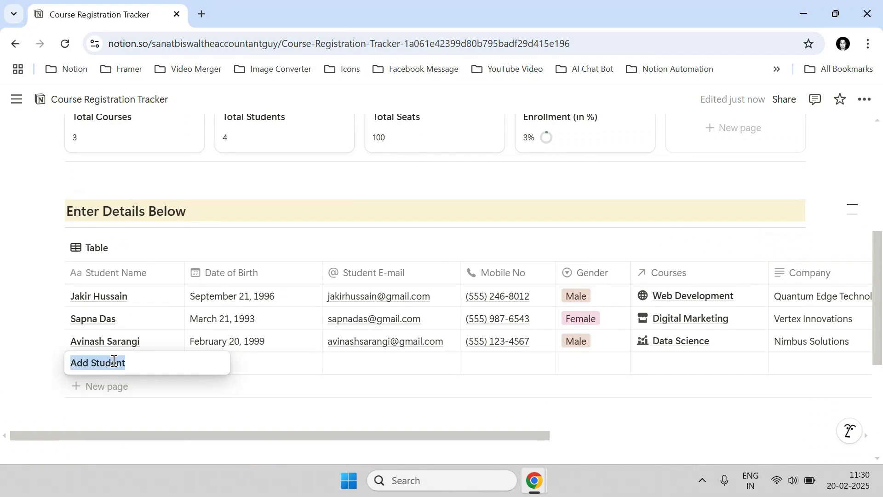
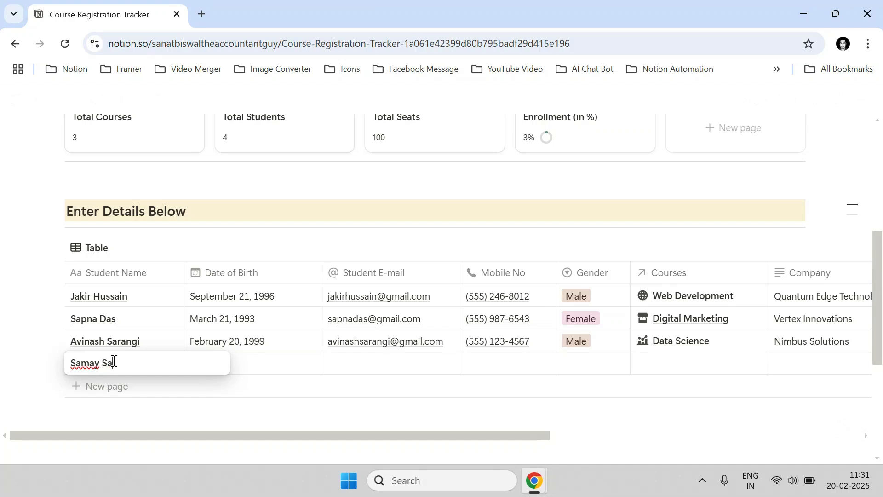
key("Tab")
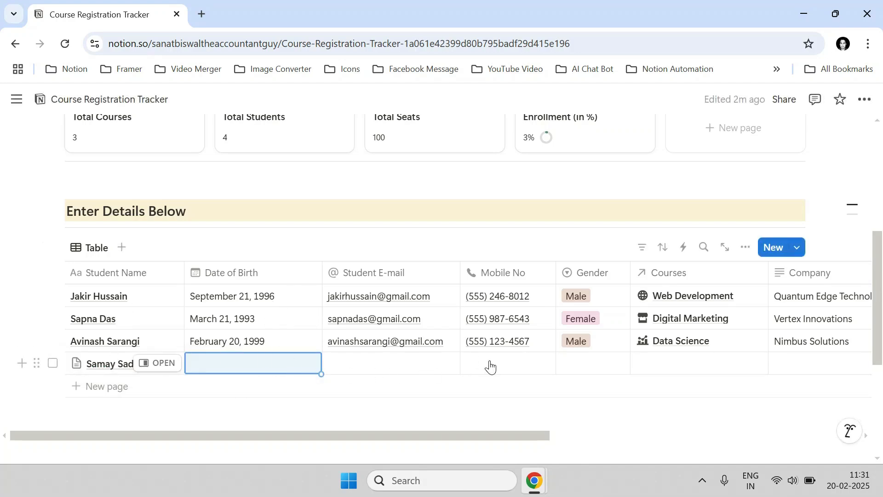
key("Tab")
key("Tab")
key("Tab")
key("Tab")
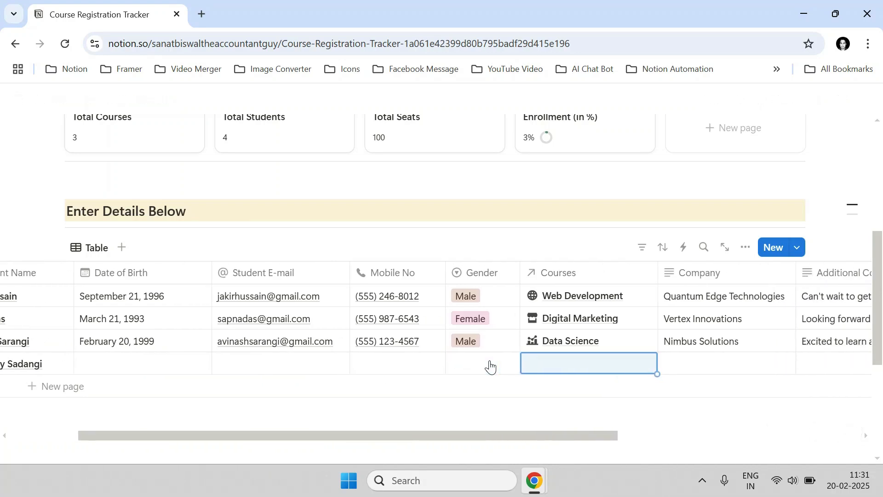
Link the new student's Courses cell to a newly created AI course in DB_Courses.
left_click(568, 367)
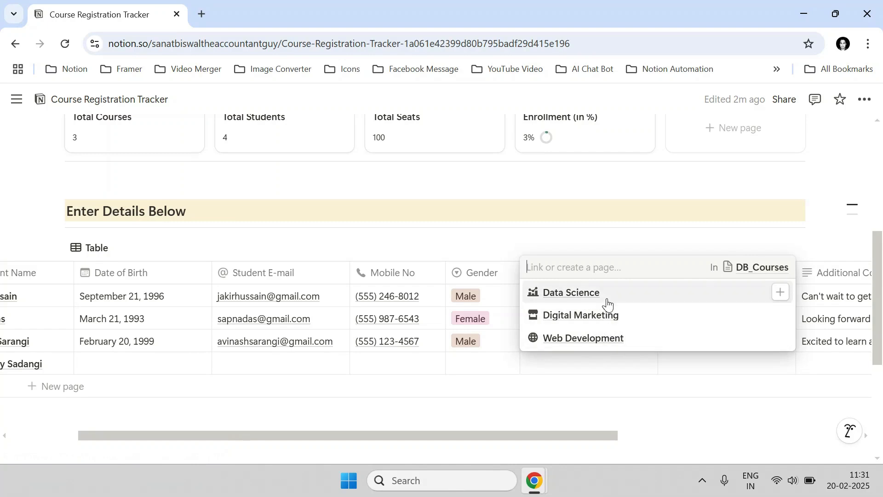
left_click(573, 270)
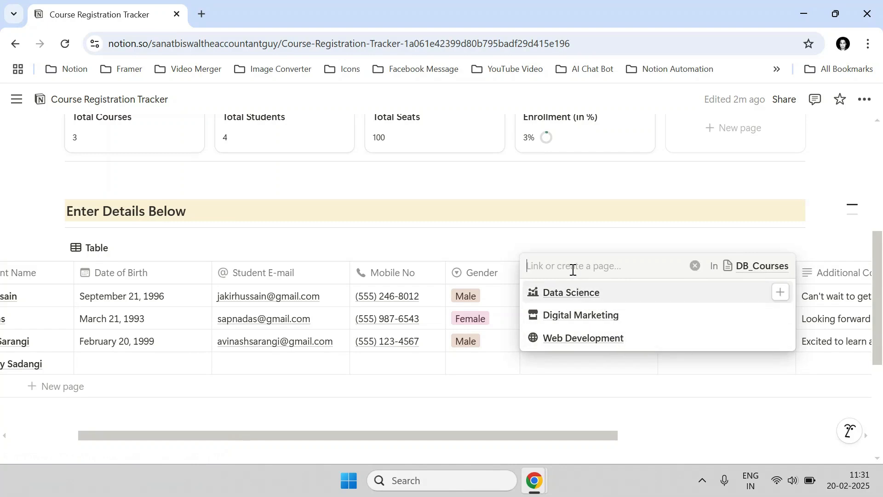
type("Ar")
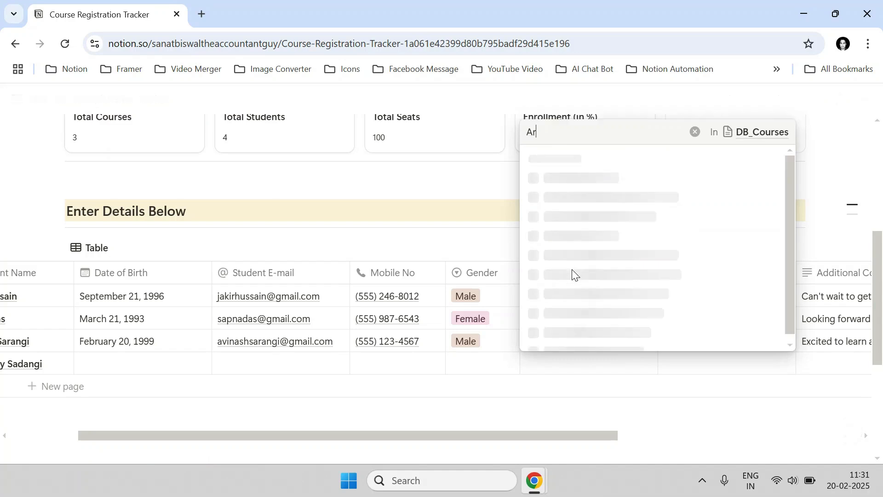
type("tifi")
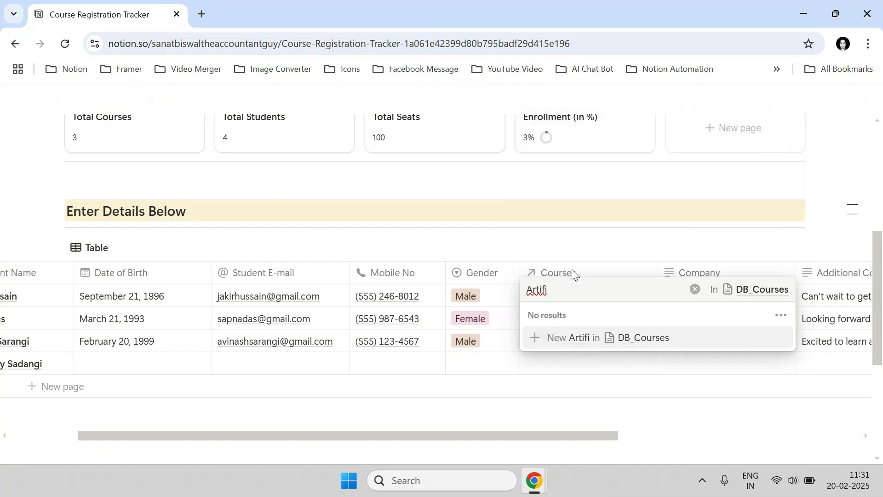
type("cAI")
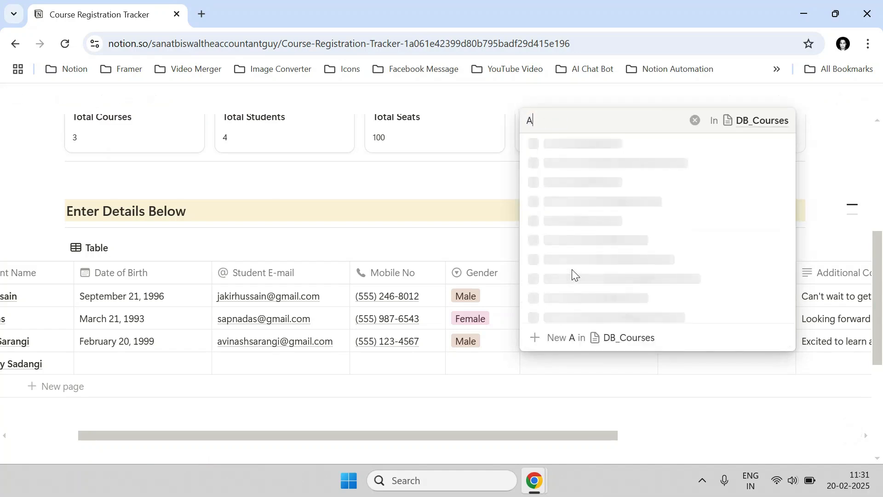
left_click(583, 338)
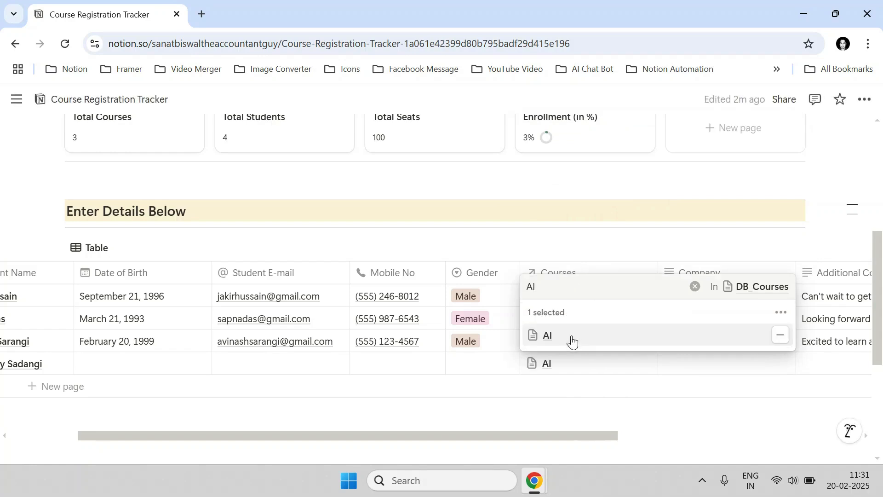
key("Escape")
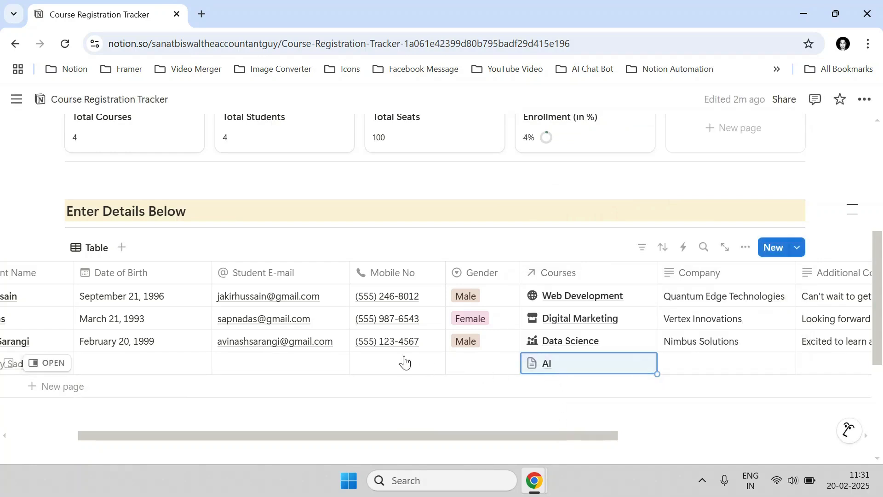
scroll(404, 362, "up", 2)
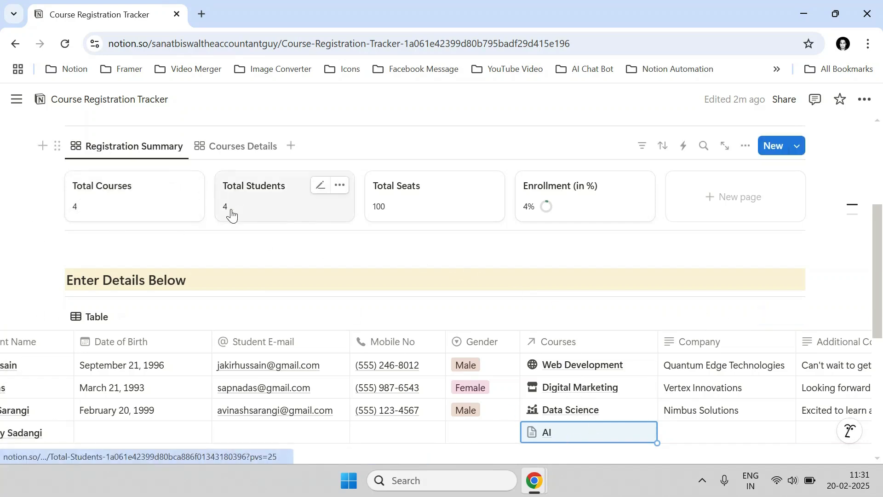
scroll(463, 428, "down", 2)
left_click_drag(463, 432, 313, 444)
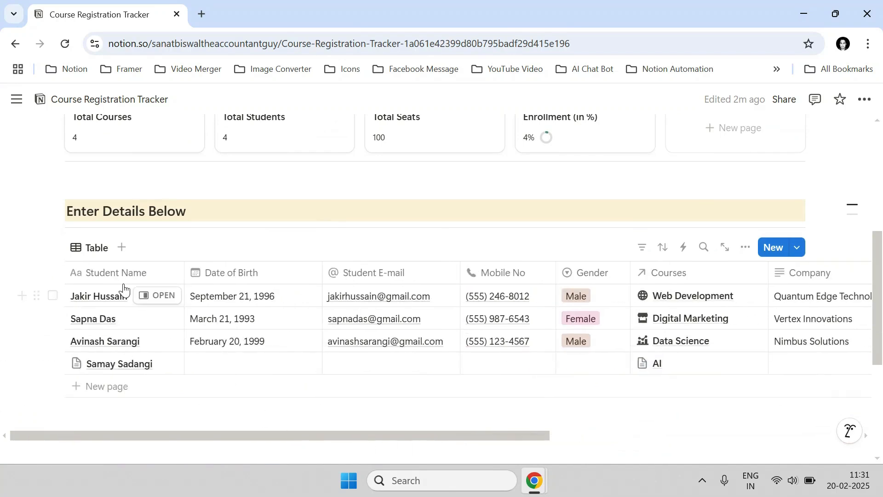
left_click(708, 363)
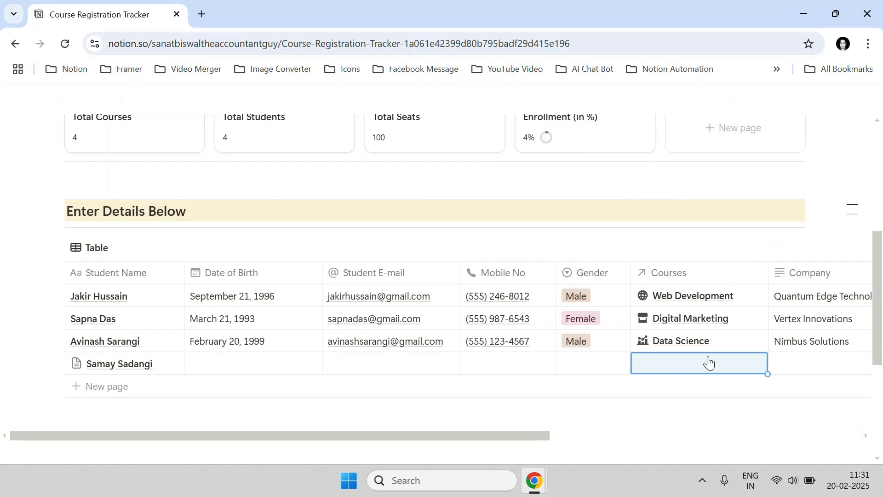
scroll(344, 325, "up", 2)
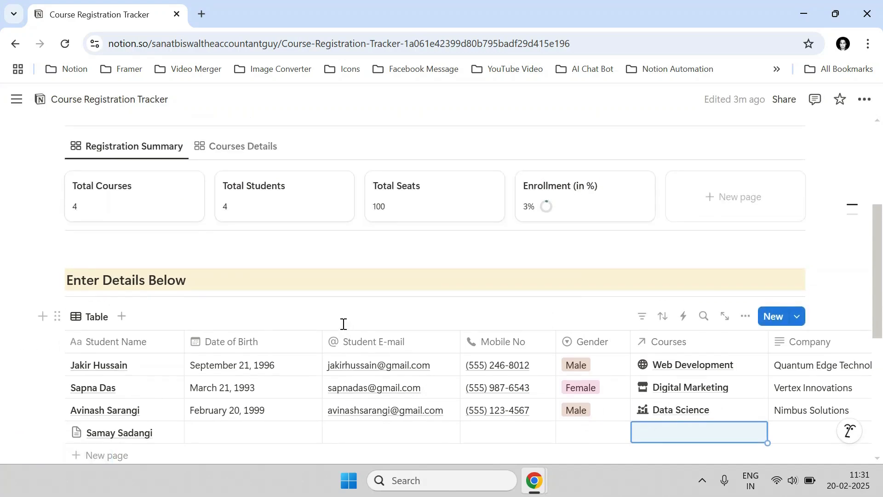
scroll(344, 324, "down", 2)
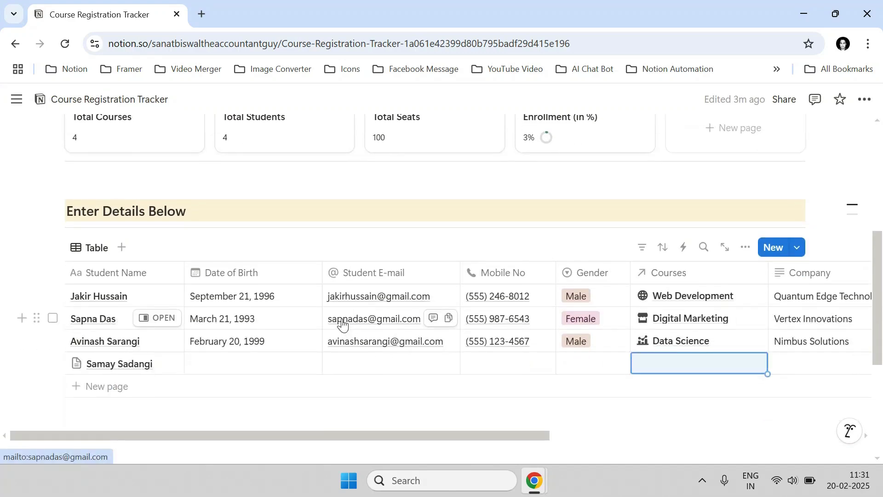
scroll(343, 324, "up", 2)
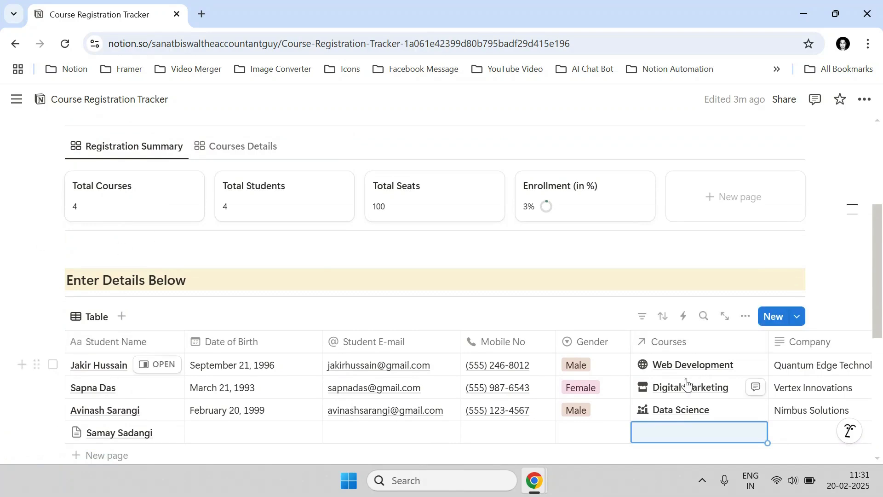
scroll(456, 289, "down", 4)
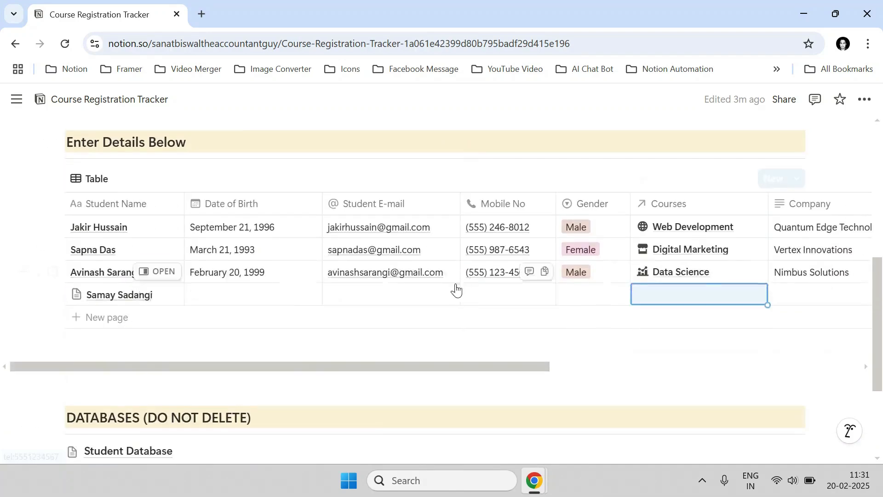
left_click(723, 272)
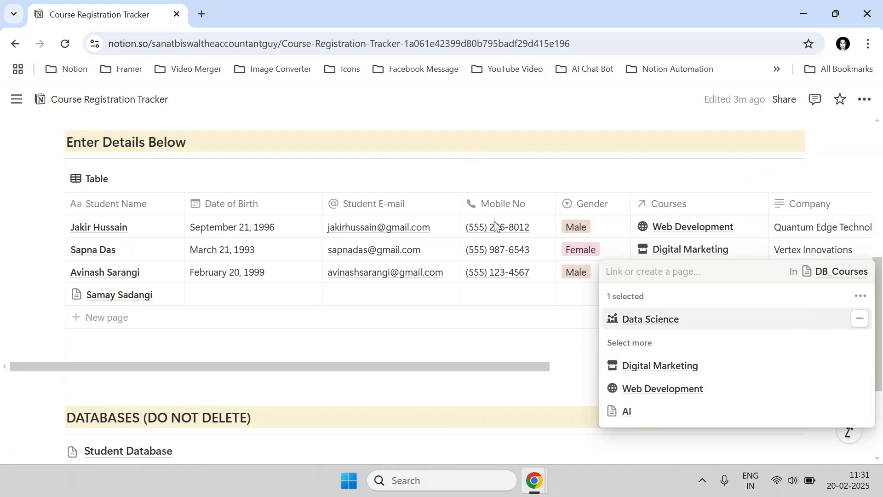
key("Escape")
scroll(386, 296, "up", 2)
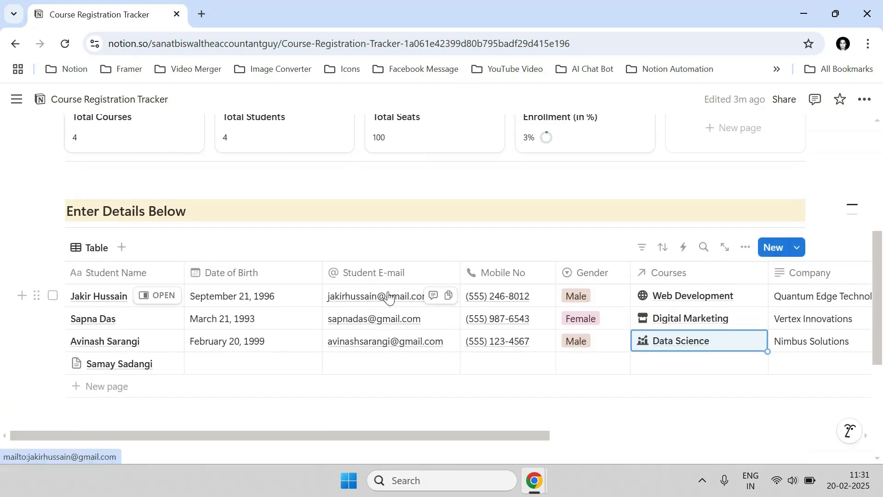
key("Down")
key("Return")
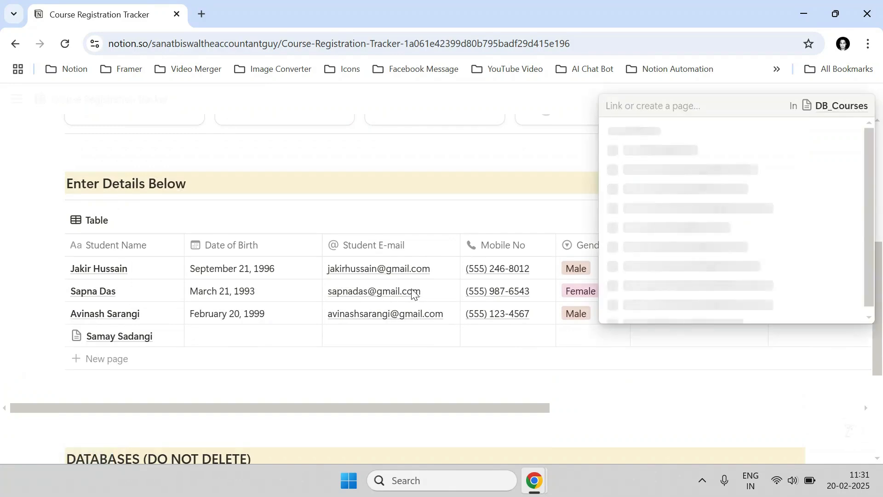
left_click(644, 313)
key("Escape")
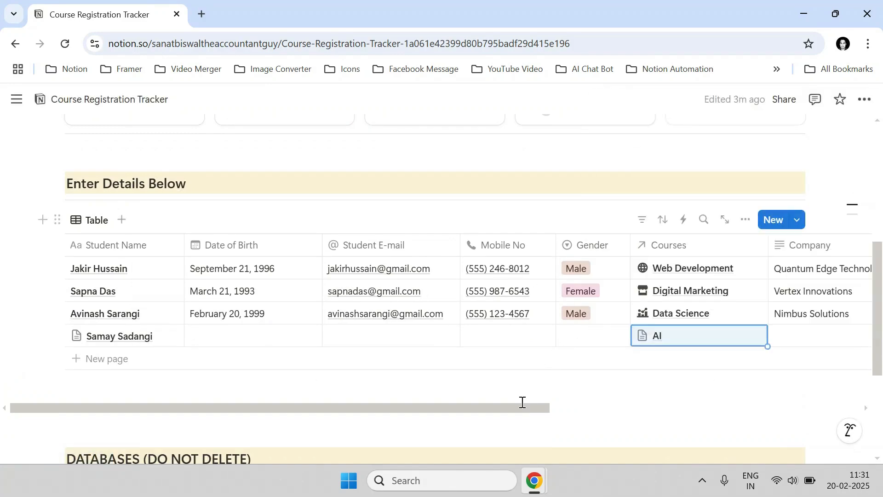
left_click_drag(522, 404, 459, 395)
scroll(569, 350, "up", 3)
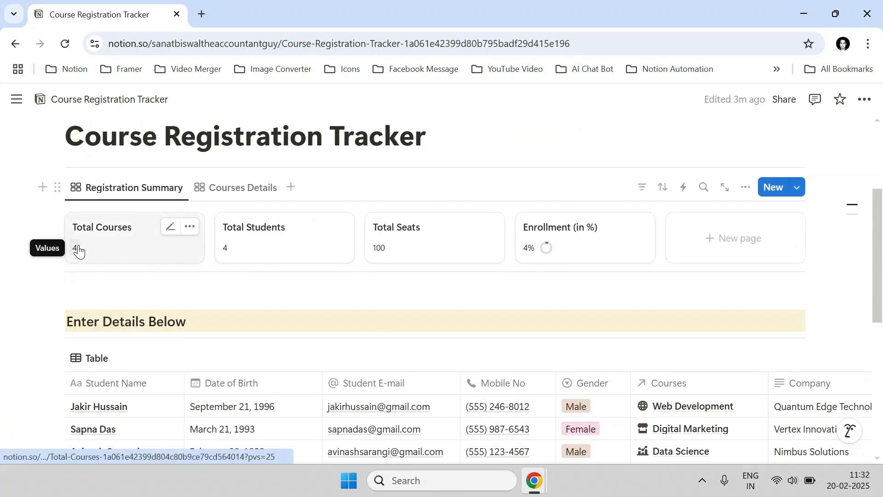
scroll(222, 256, "down", 2)
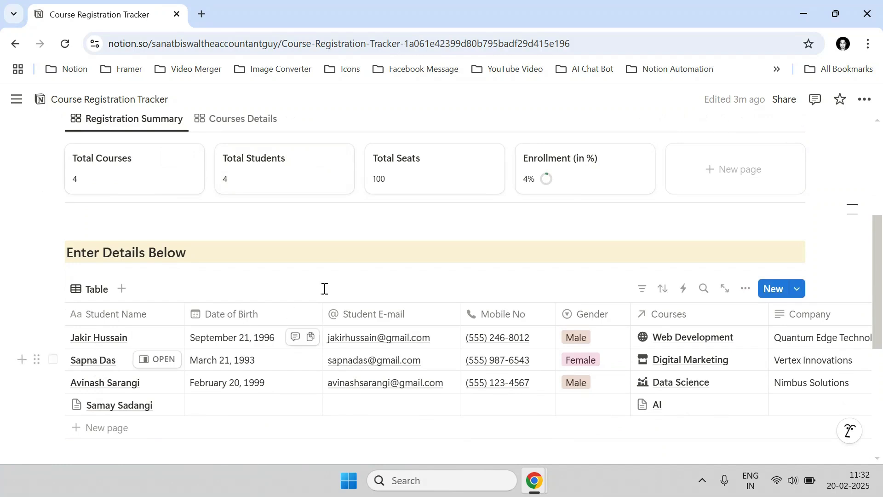
Set the AI course card's Available Seats to 100 on the Courses Details tab.
left_click(233, 120)
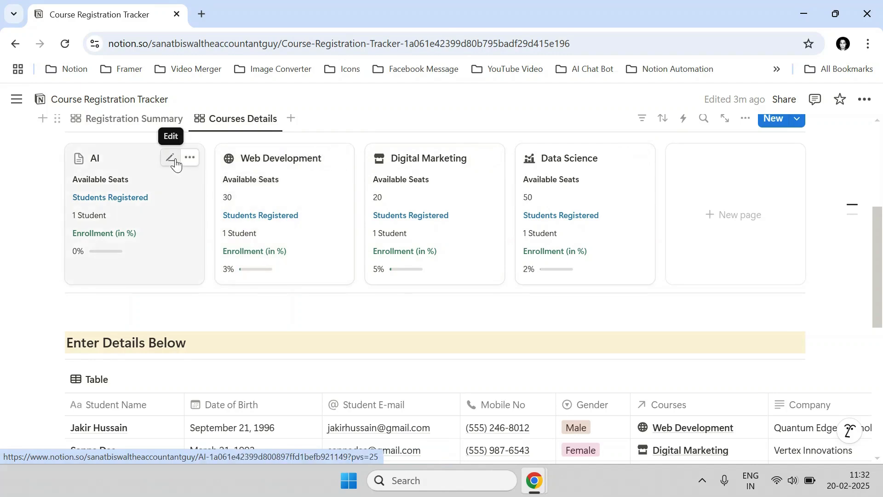
left_click(174, 160)
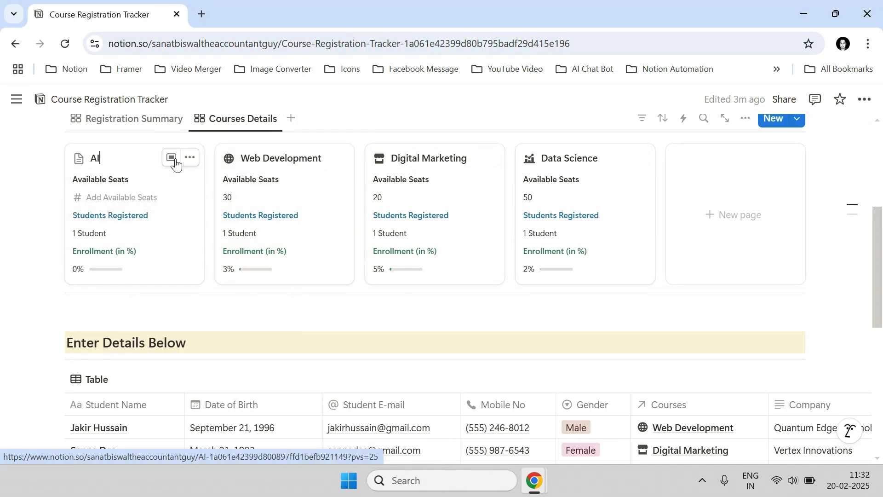
left_click(128, 199)
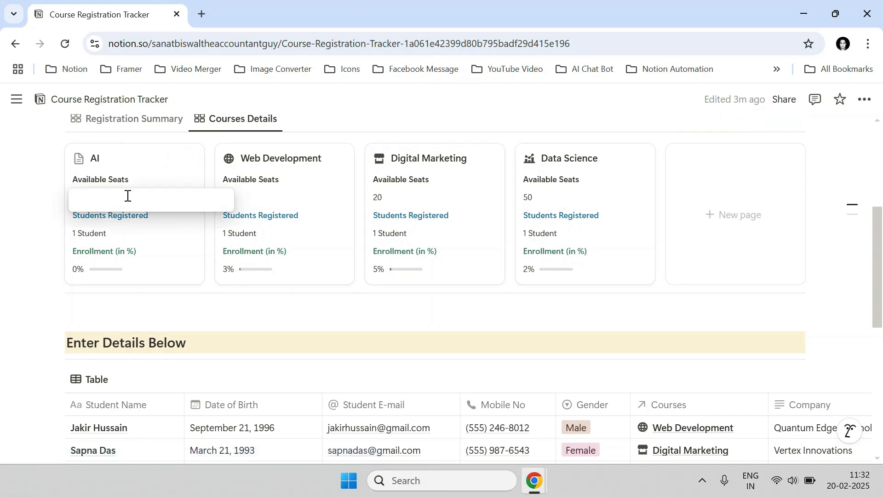
type("100")
key("Return")
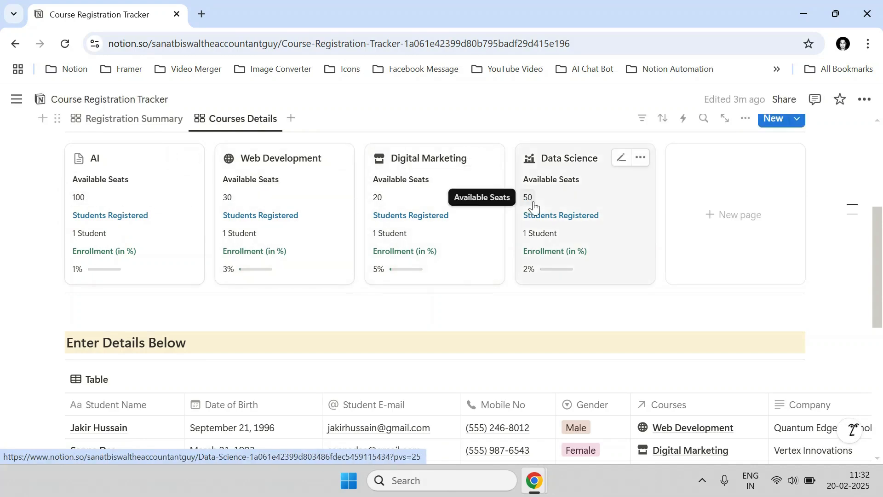
Replace AI with Data Science in the new student's Courses, so Data Science counts 2 students.
left_click(154, 120)
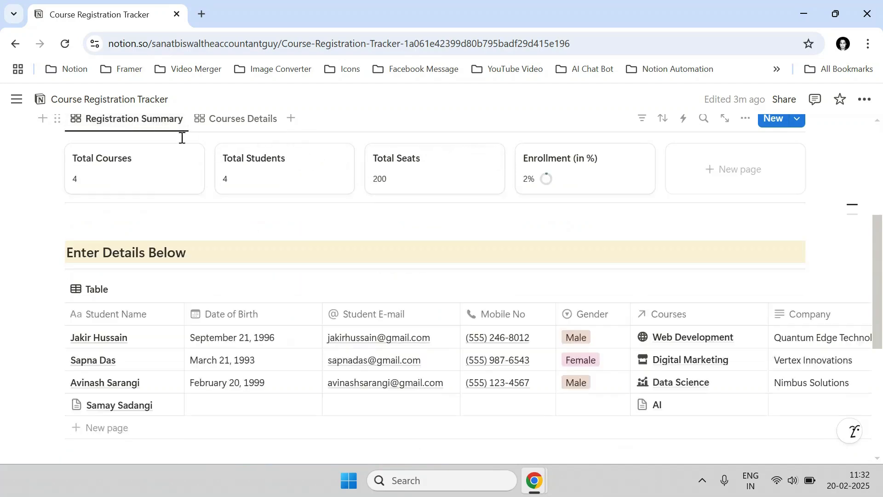
scroll(388, 205, "up", 2)
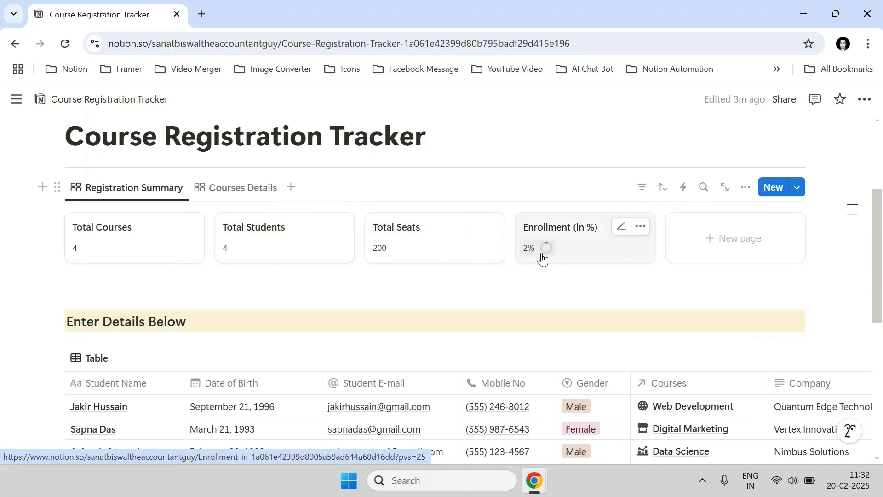
left_click(236, 187)
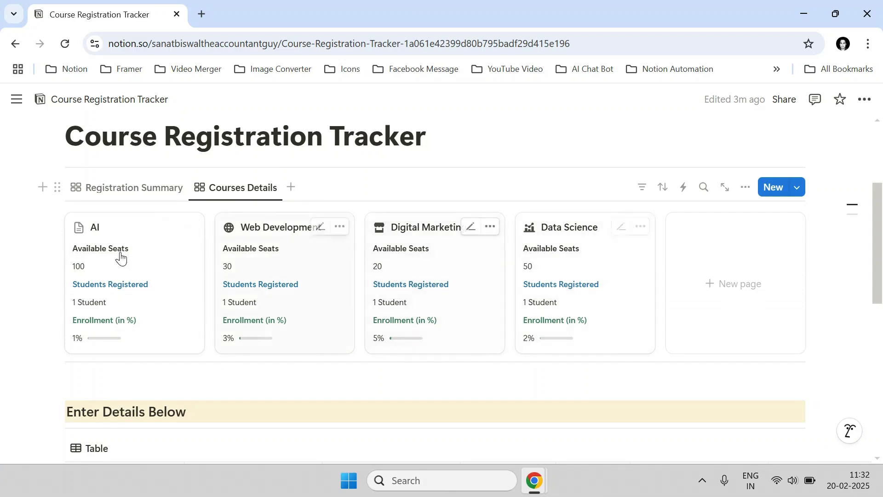
scroll(129, 264, "down", 5)
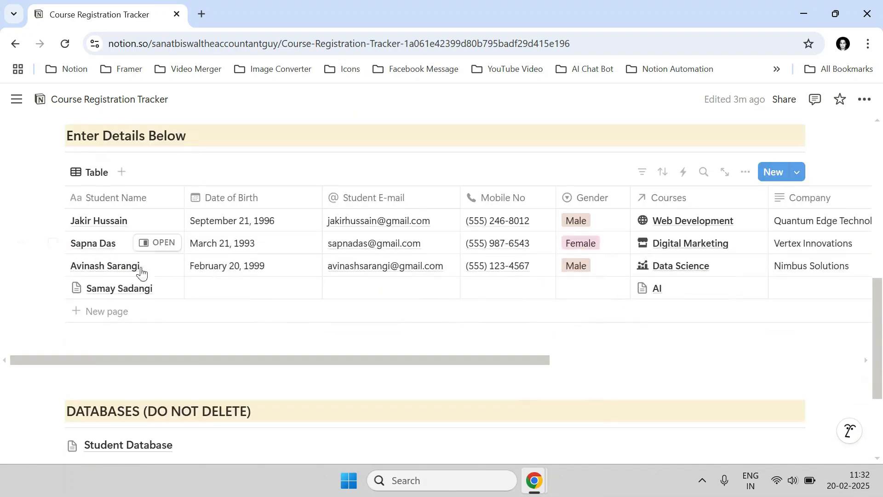
left_click(696, 297)
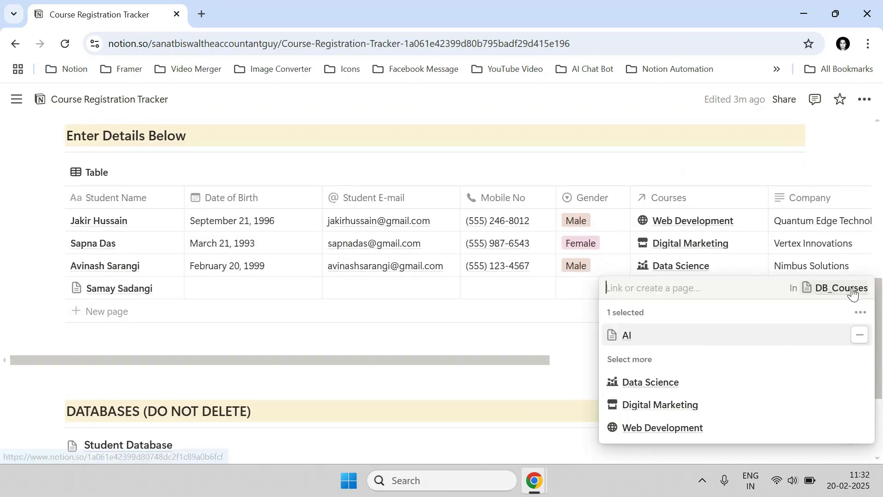
left_click(858, 335)
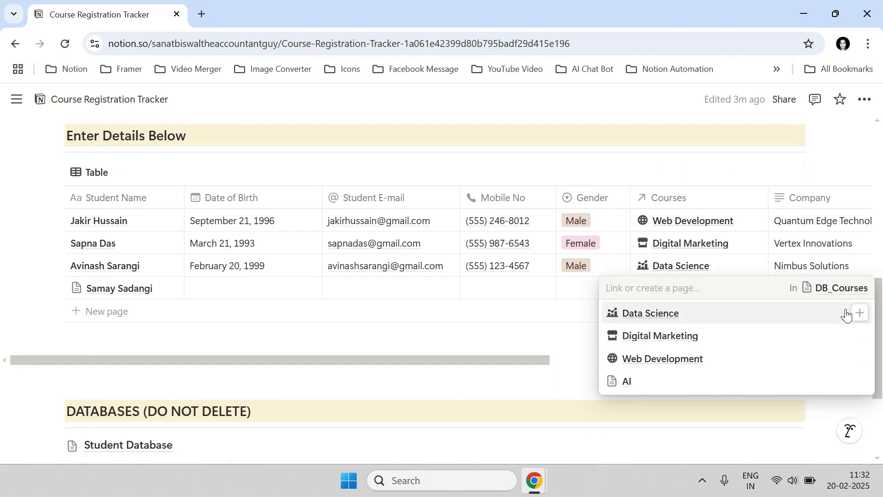
left_click(849, 319)
left_click(460, 307)
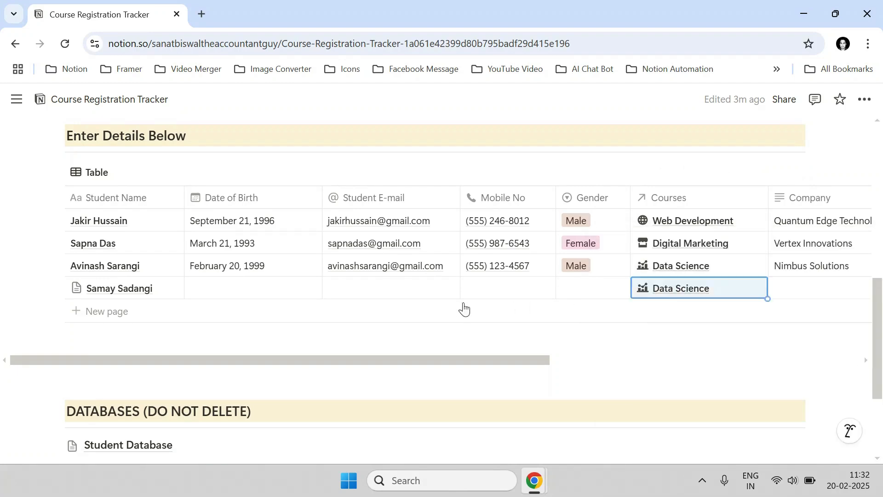
scroll(454, 304, "up", 3)
scroll(315, 209, "up", 3)
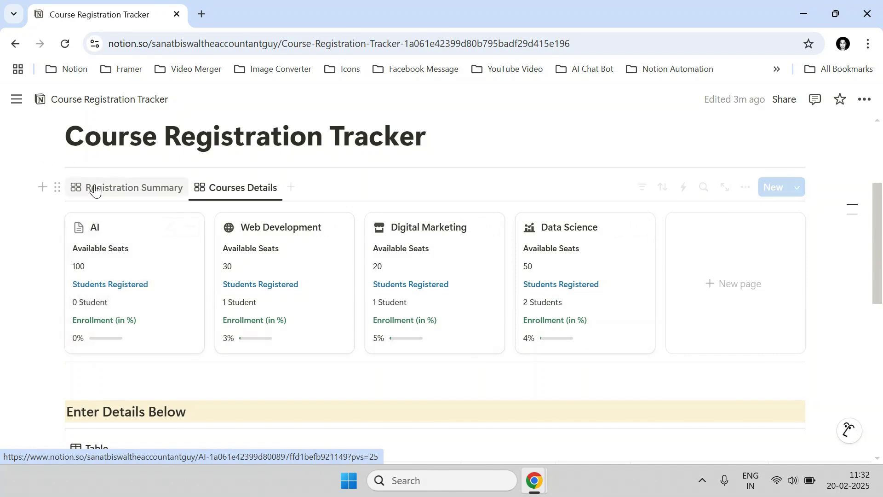
Change the new student's course from Data Science back to AI.
left_click(95, 189)
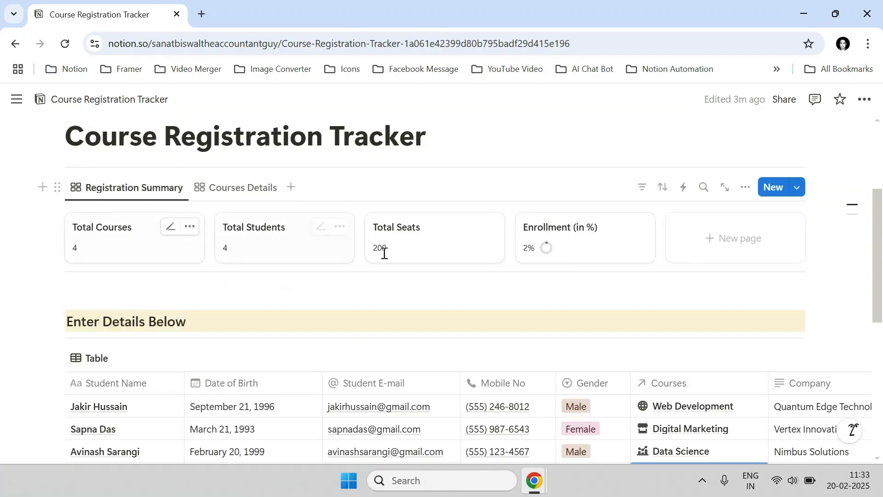
left_click(229, 197)
scroll(509, 278, "down", 3)
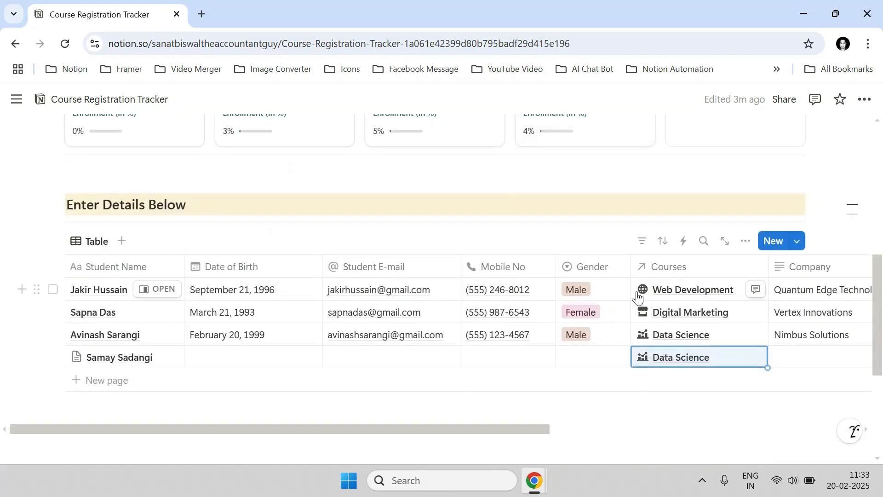
left_click(729, 365)
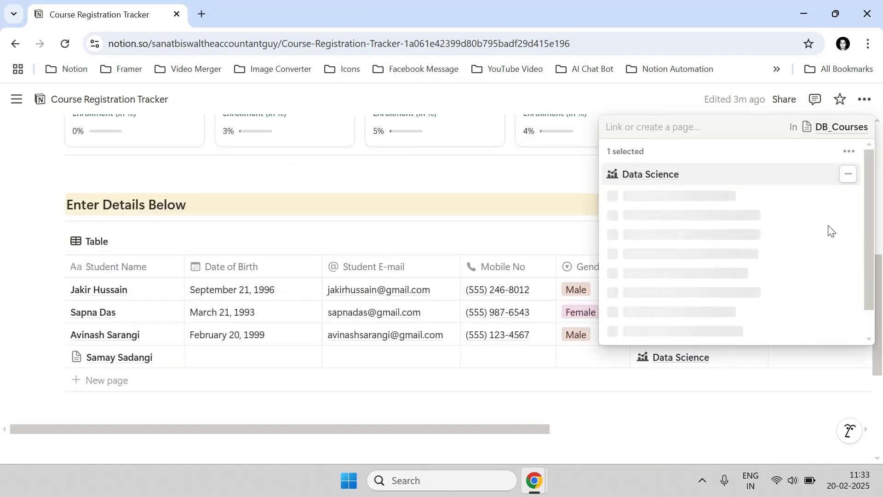
left_click(859, 236)
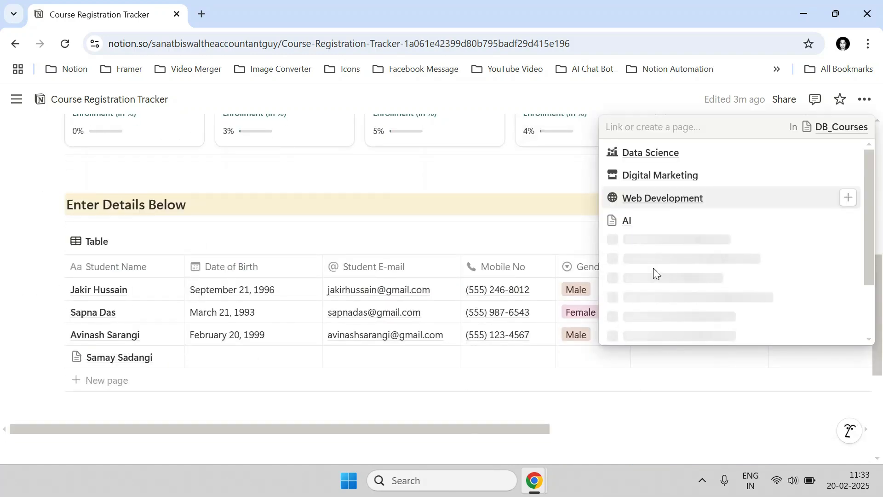
left_click(638, 343)
scroll(441, 213, "up", 3)
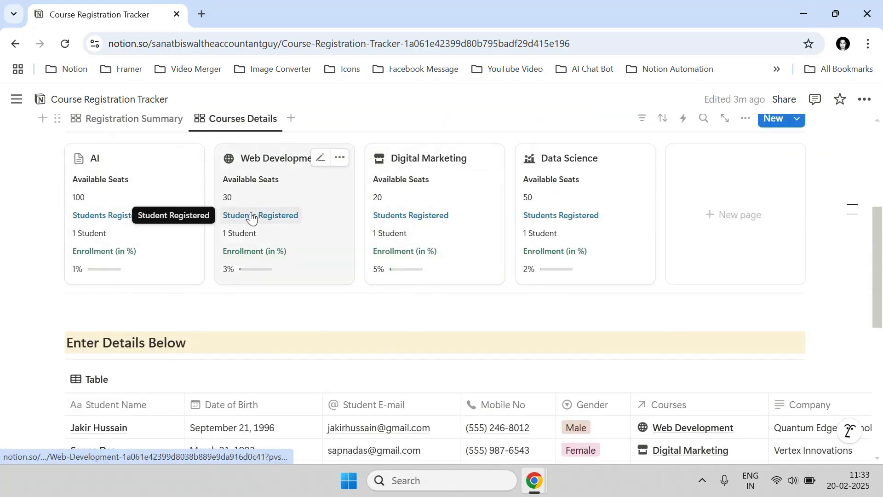
scroll(248, 216, "up", 2)
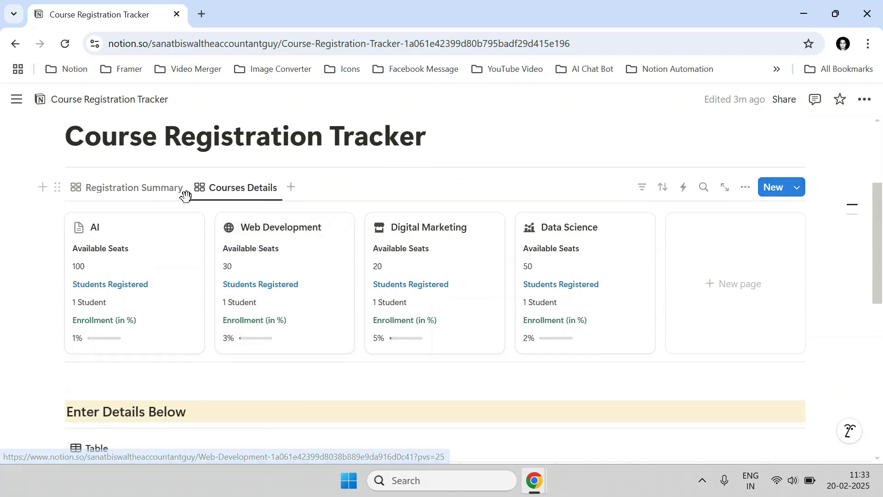
Review the Registration Summary totals, then move to the PDFOutput invoice window.
left_click(179, 197)
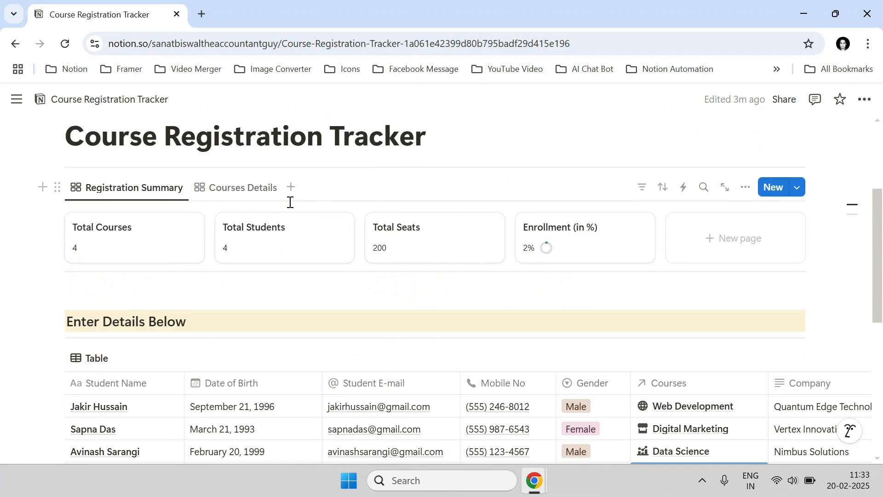
scroll(347, 290, "down", 7)
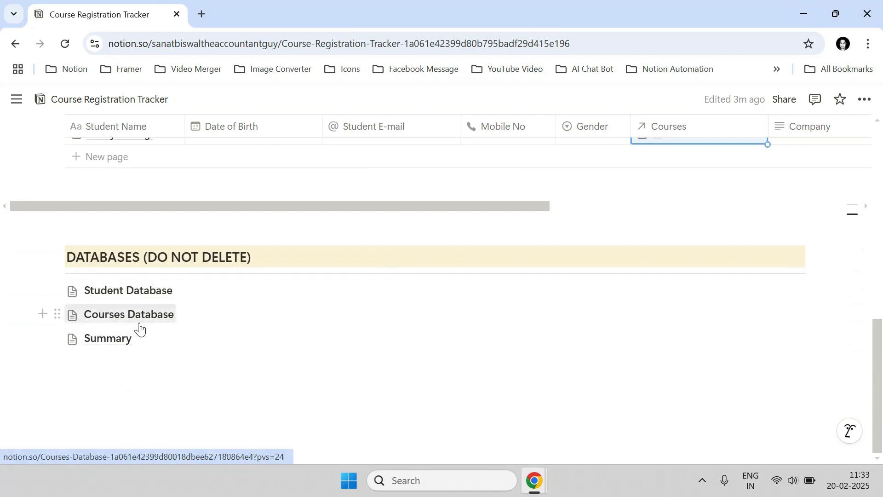
scroll(121, 318, "up", 7)
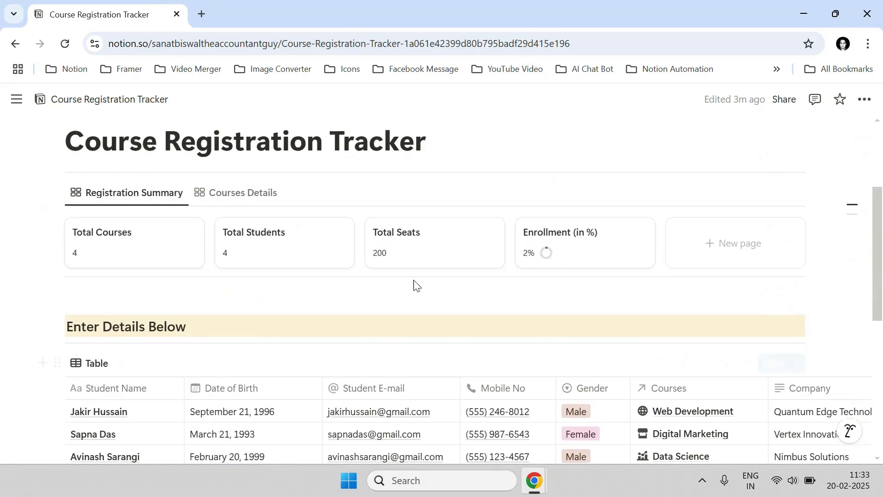
scroll(168, 335, "down", 3)
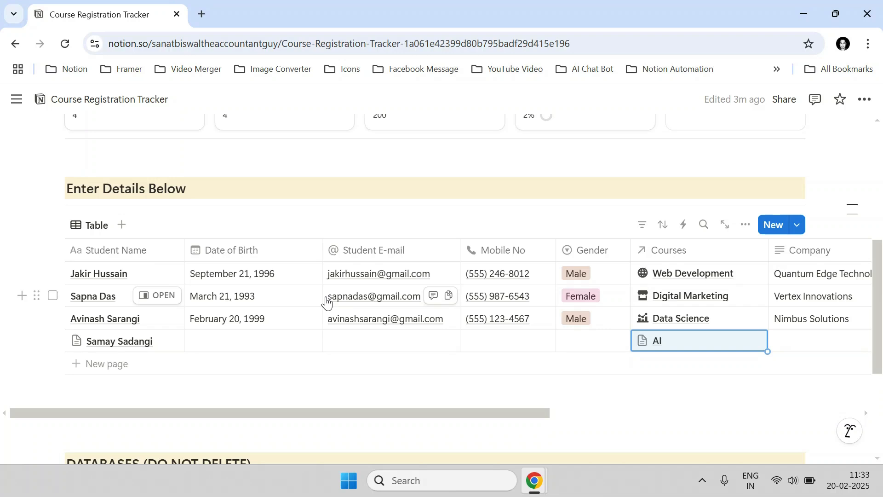
scroll(331, 308, "up", 3)
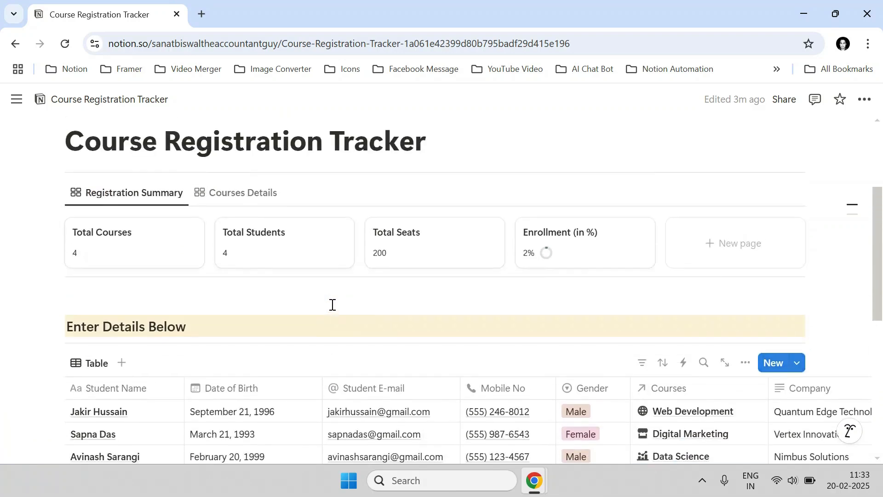
mouse_move(534, 480)
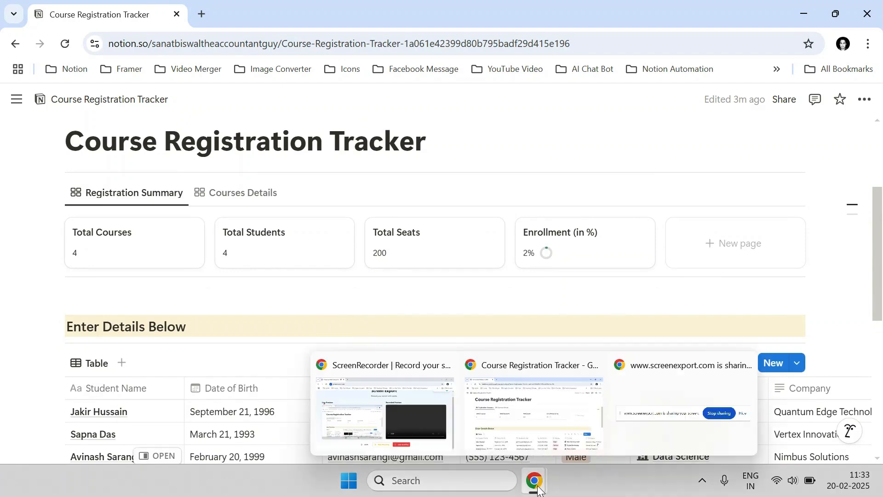
left_click(454, 442)
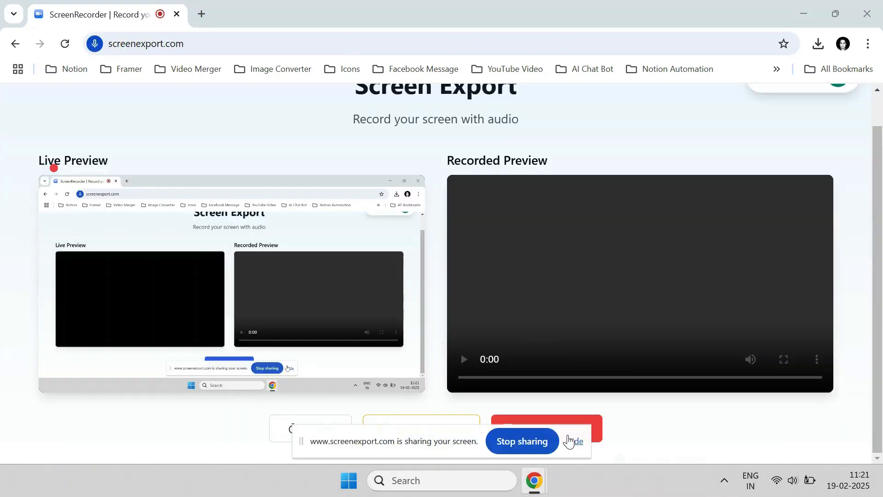
left_click(571, 441)
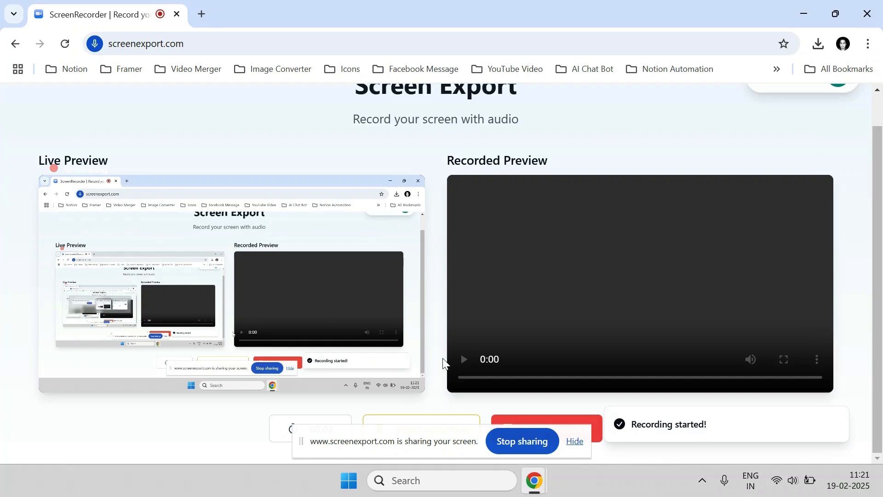
key("alt+Tab")
key("alt+Tab")
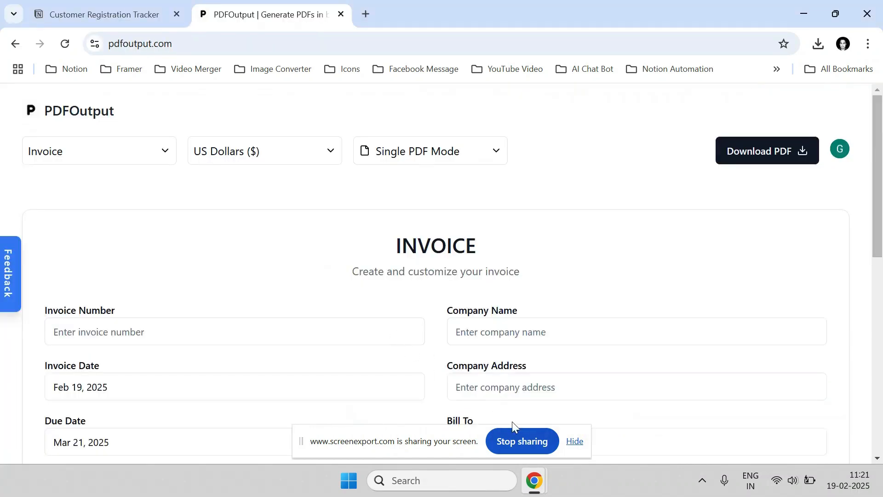
left_click(573, 441)
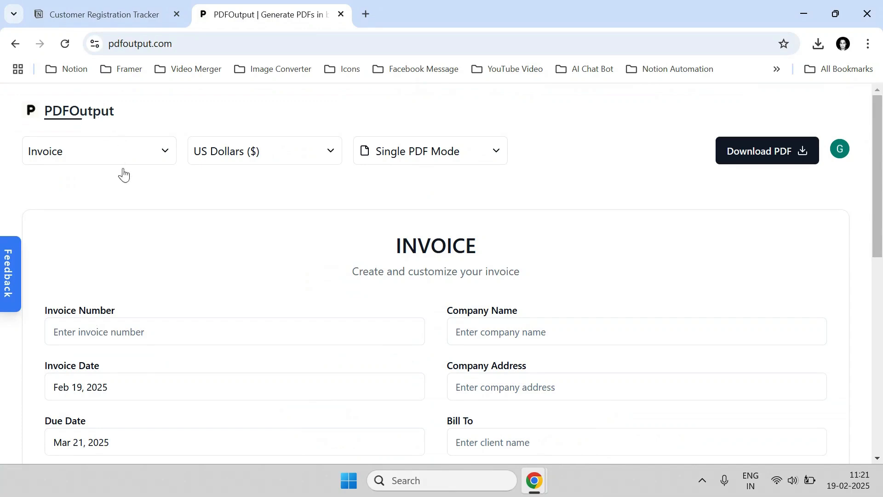
scroll(154, 220, "down", 6)
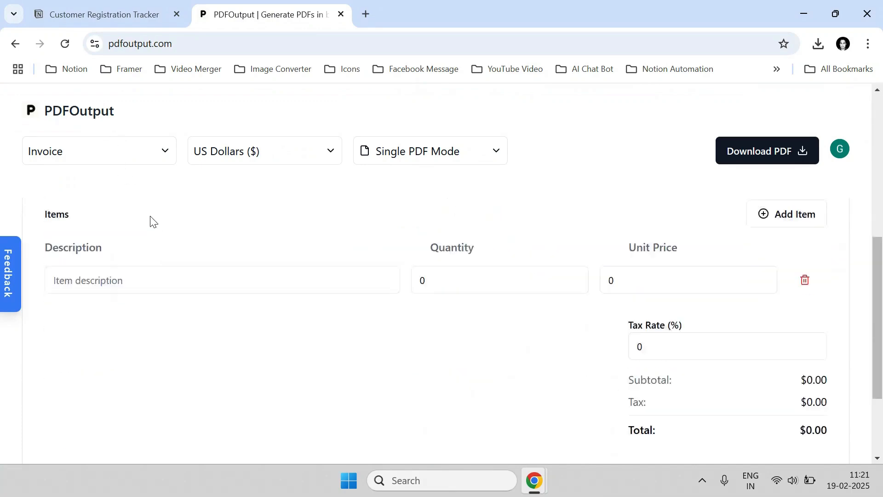
scroll(149, 216, "up", 6)
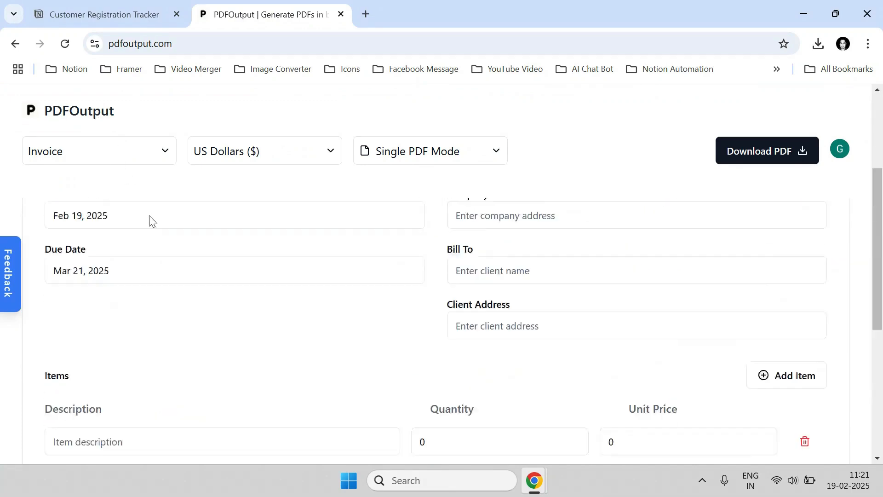
left_click(90, 156)
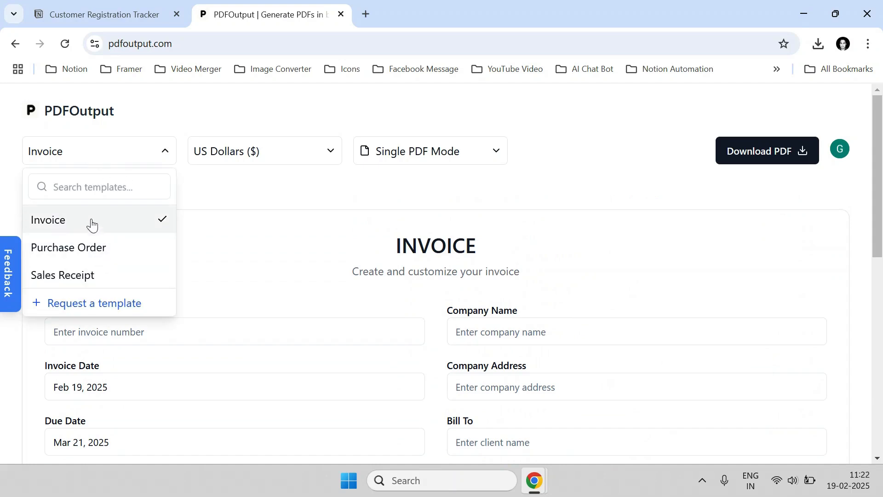
left_click(69, 221)
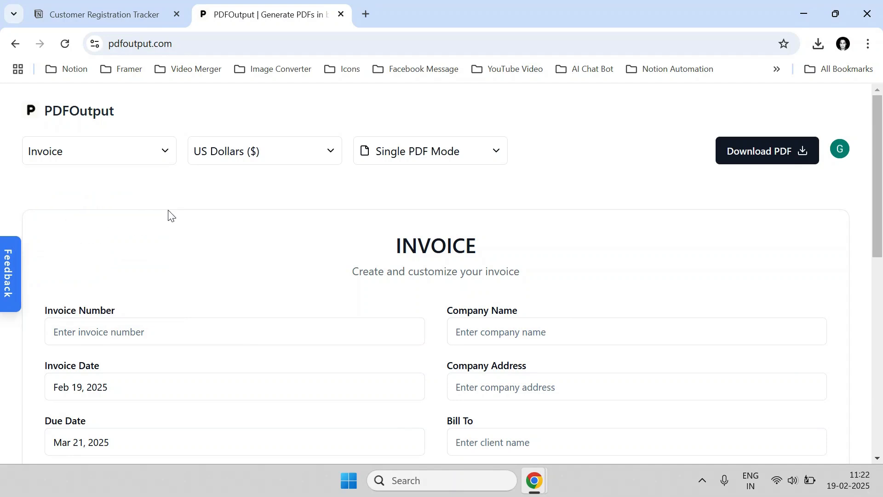
left_click(231, 157)
scroll(239, 239, "down", 10)
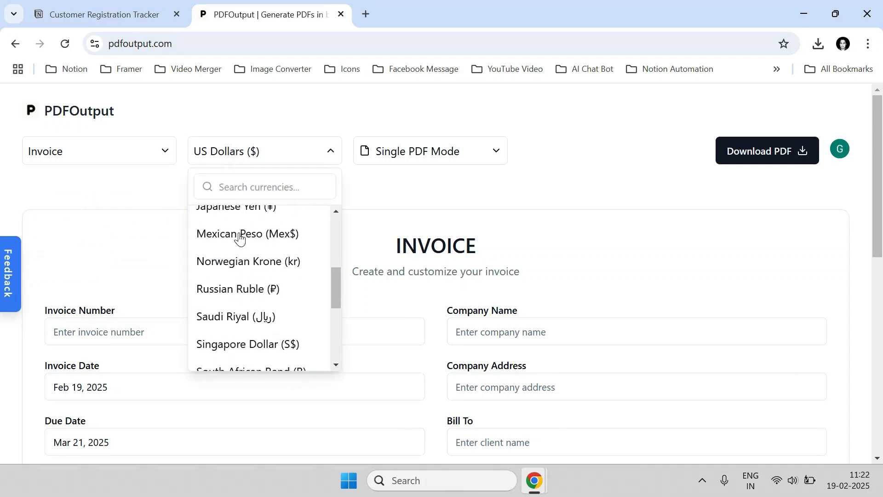
scroll(239, 238, "down", 2)
scroll(228, 263, "up", 10)
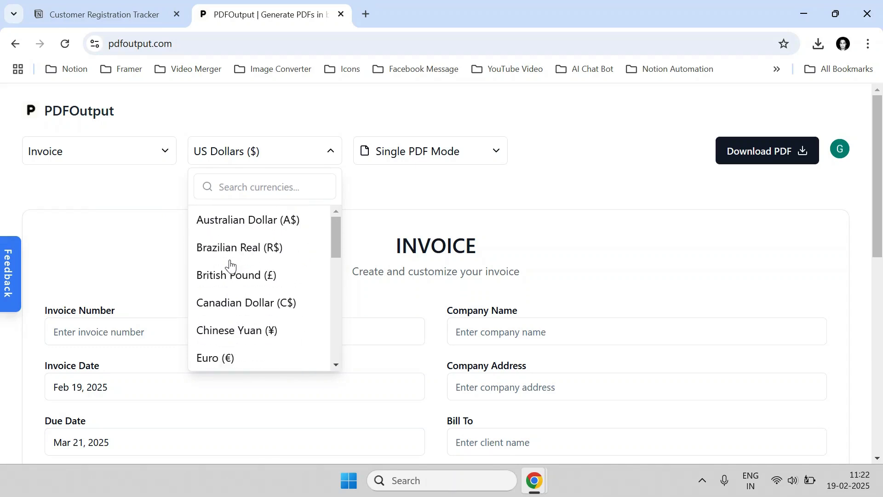
left_click(375, 187)
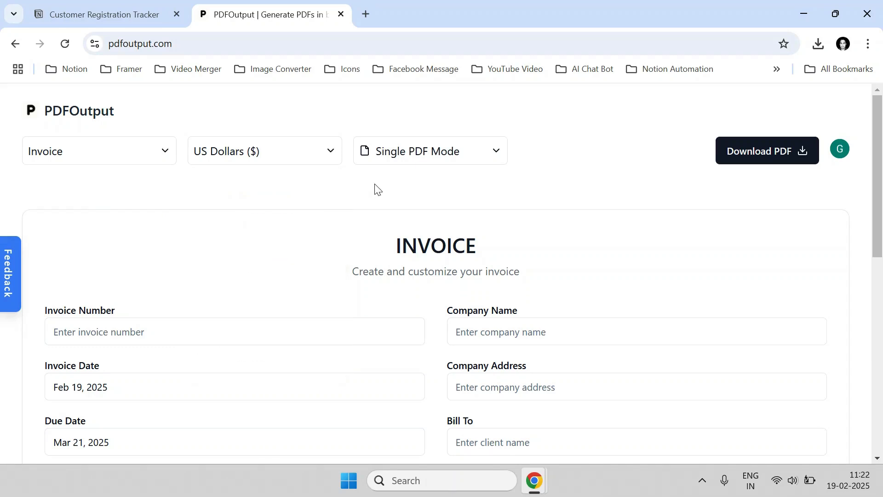
scroll(455, 317, "down", 10)
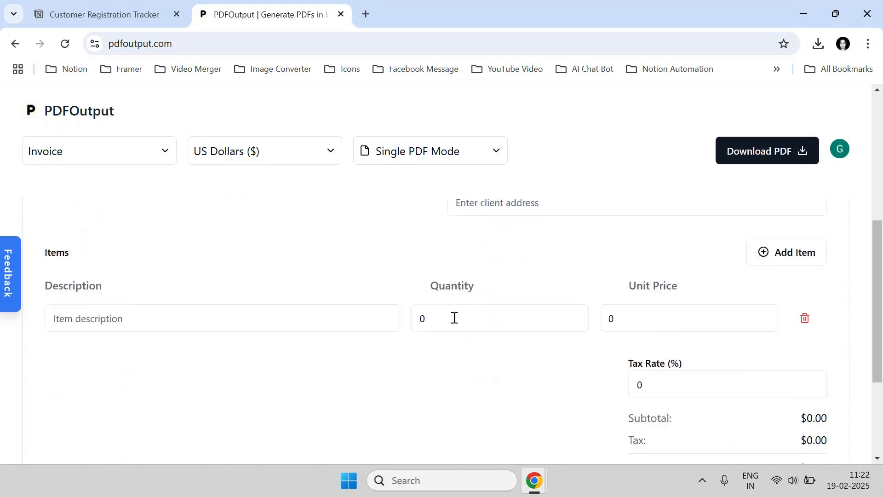
scroll(391, 317, "up", 7)
scroll(391, 317, "up", 3)
Fill invoice INV-001 from ABC Tech Solutions to Neemans Pvt Ltd, with both addresses.
left_click(148, 332)
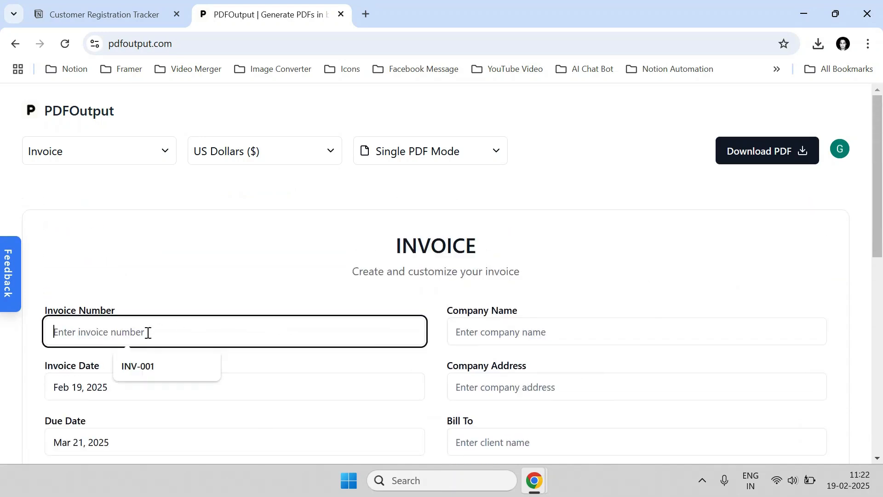
left_click(213, 361)
left_click(493, 334)
left_click(544, 366)
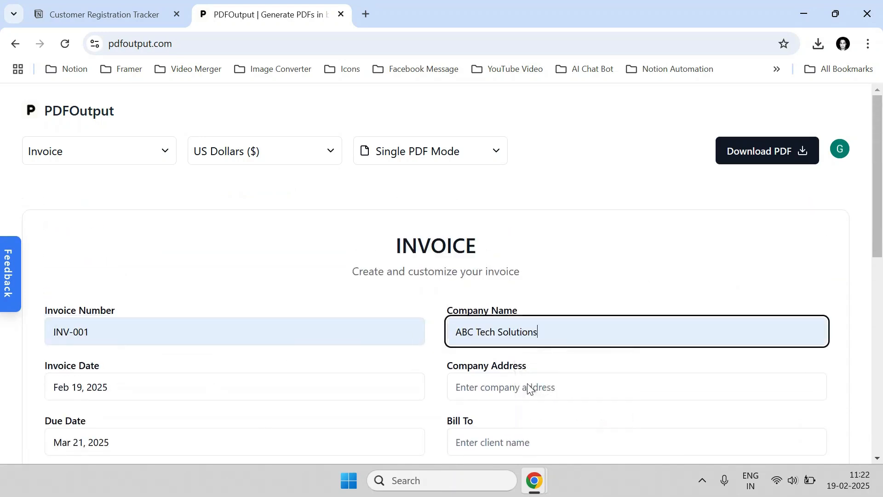
left_click(528, 388)
left_click(561, 420)
scroll(513, 276, "down", 4)
scroll(512, 309, "up", 1)
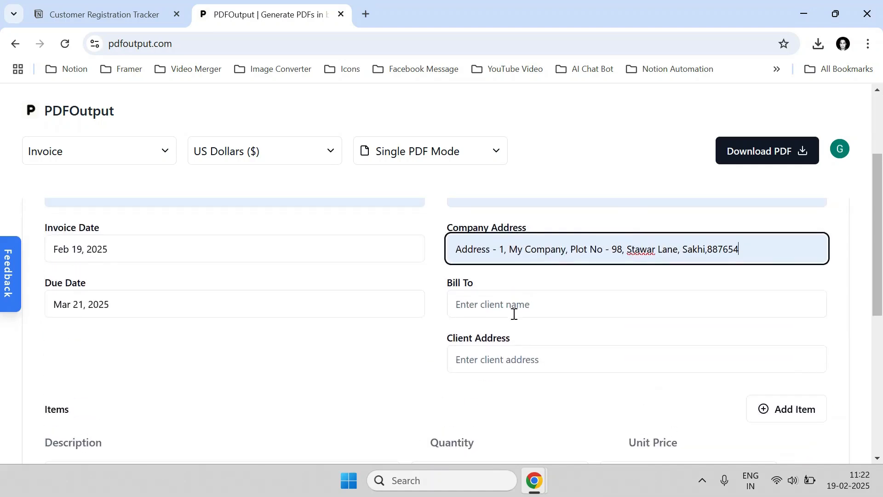
left_click(512, 307)
left_click(539, 337)
left_click(511, 361)
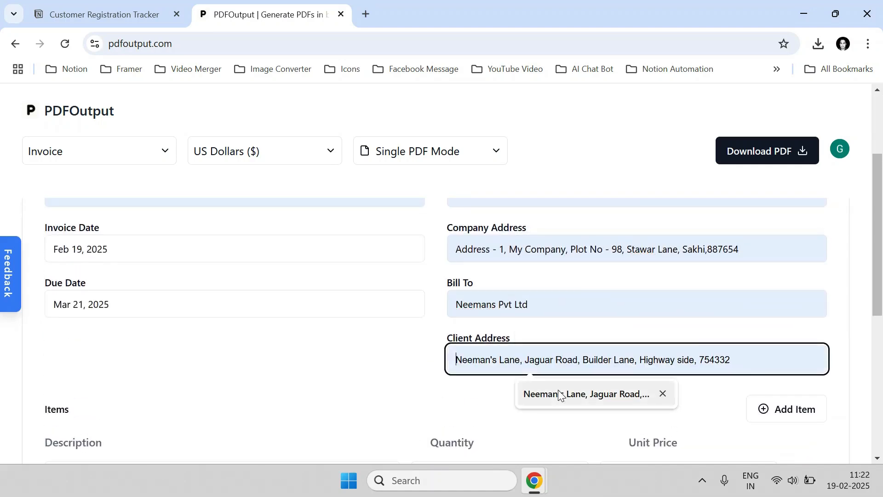
left_click(559, 394)
scroll(218, 357, "down", 3)
Add line items Item - 1 (10 × 20) and Item - 2 (20 × 30).
left_click(215, 337)
type("I")
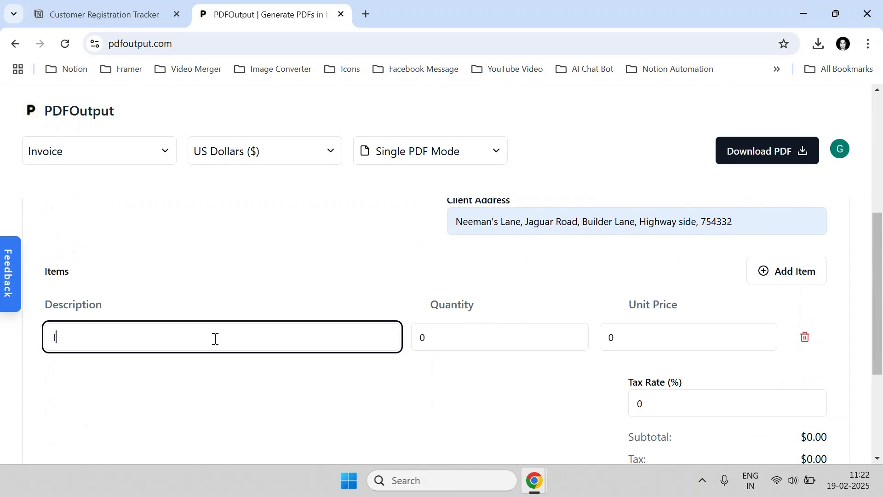
type("tem - 1")
key("Tab")
type("10")
key("Tab")
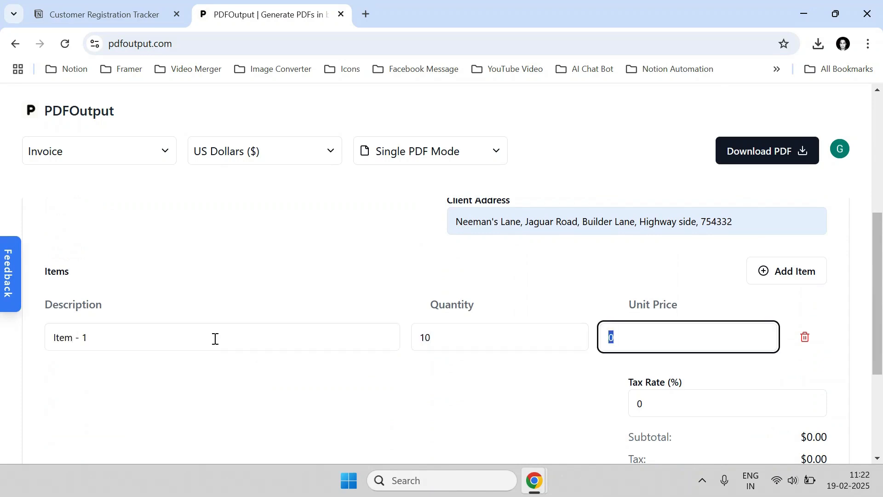
type("20")
left_click(760, 270)
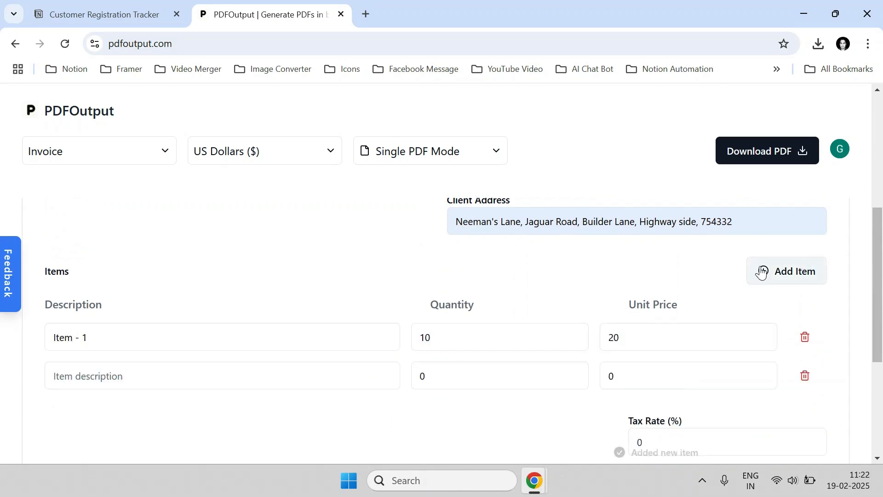
left_click(183, 378)
type("Item - 2")
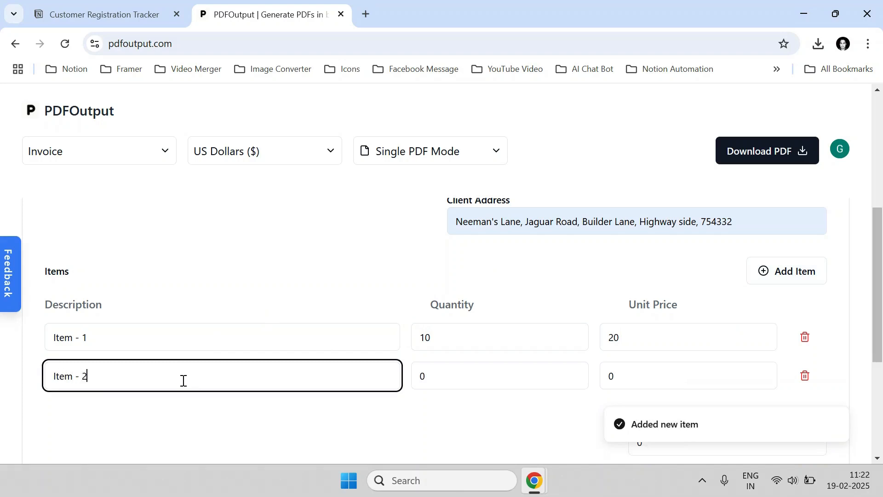
key("Tab")
type("20")
key("Tab")
type("3")
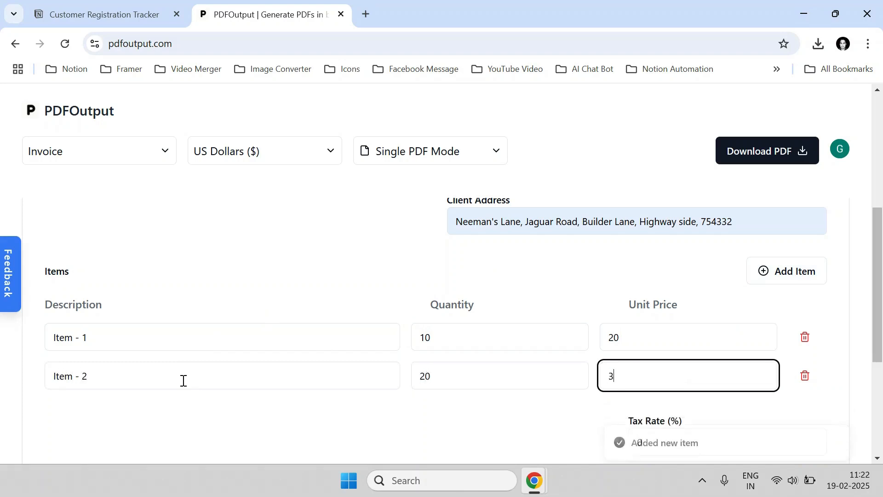
Set the tax rate to 4.5% and begin the 30-day payment note.
scroll(552, 366, "down", 1)
left_click(653, 364)
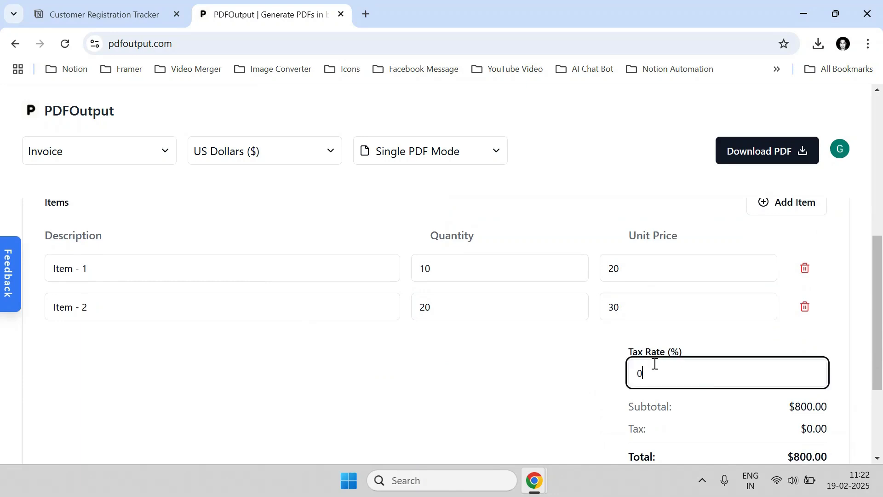
key("BackSpace")
type("4.5")
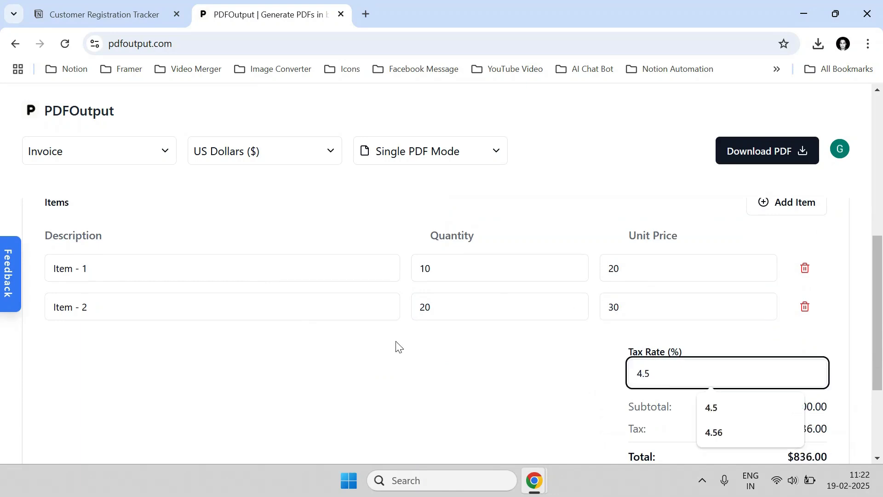
scroll(396, 346, "down", 3)
left_click(360, 372)
type("Pay within 30 days from due date")
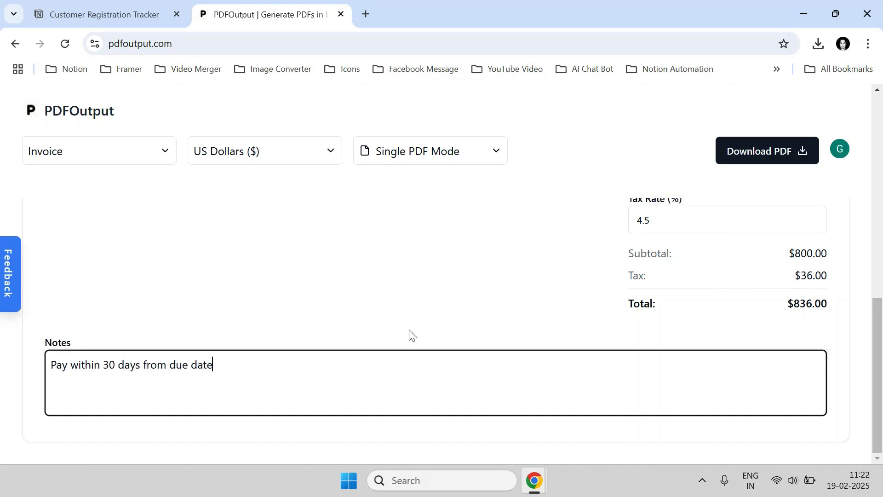
Download the invoice as invoice-INV-001.pdf, review the opened PDF, and return to the editor.
left_click(410, 304)
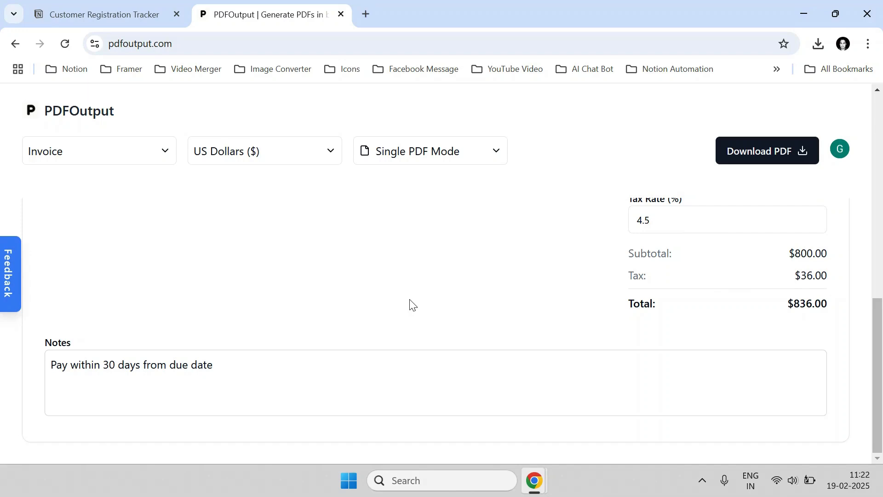
scroll(409, 302, "up", 1)
scroll(394, 307, "up", 6)
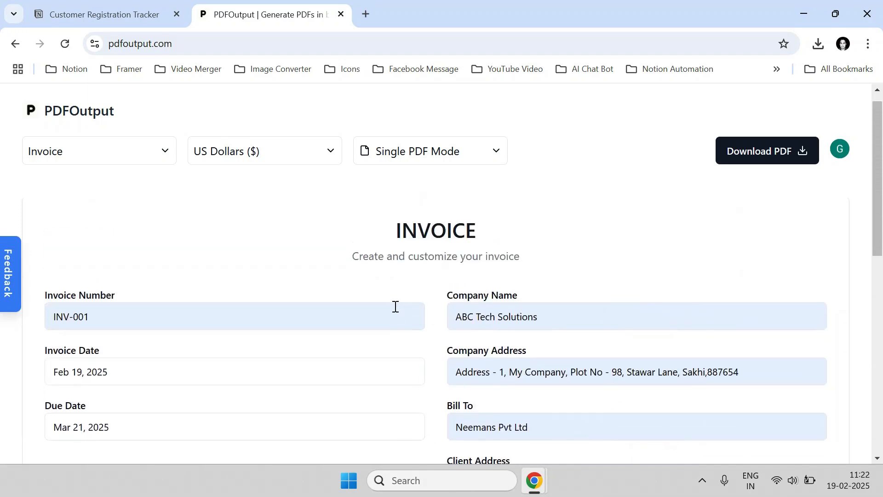
scroll(394, 309, "down", 7)
scroll(404, 322, "up", 7)
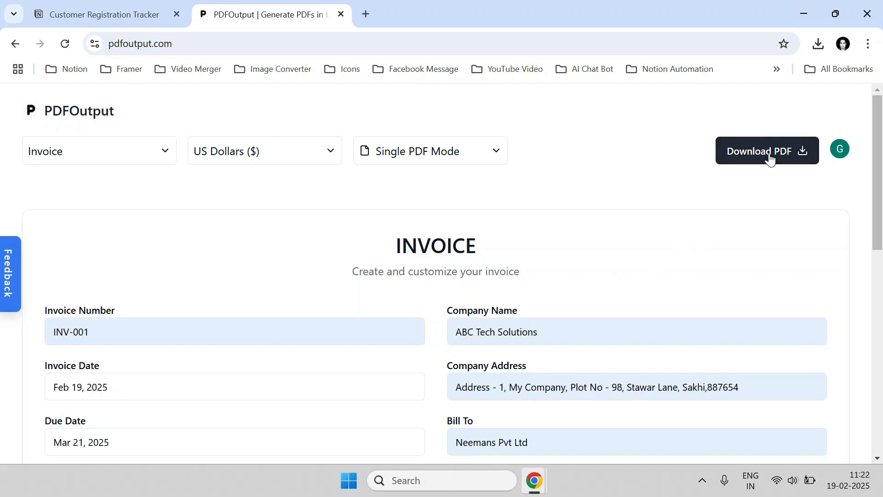
left_click(770, 157)
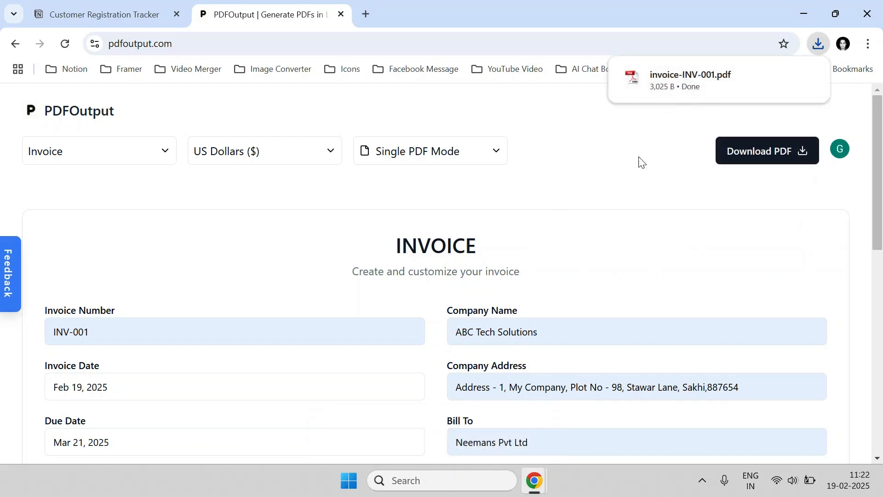
left_click(682, 88)
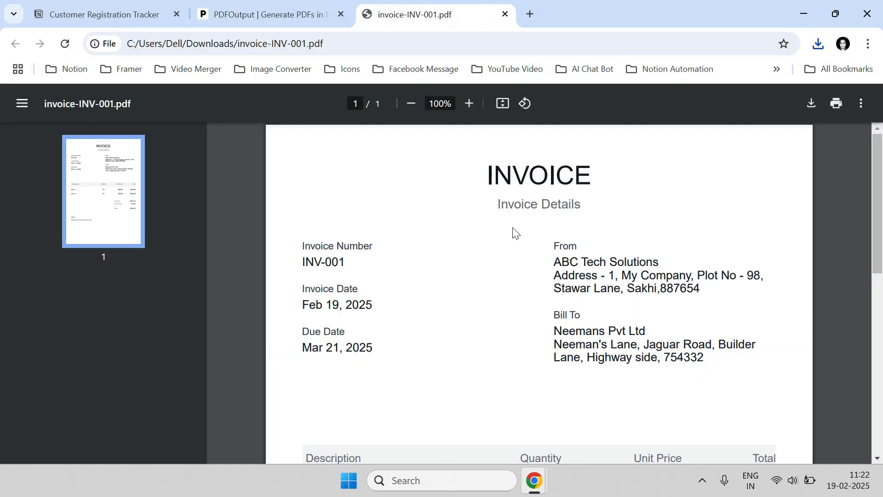
scroll(483, 246, "down", 8)
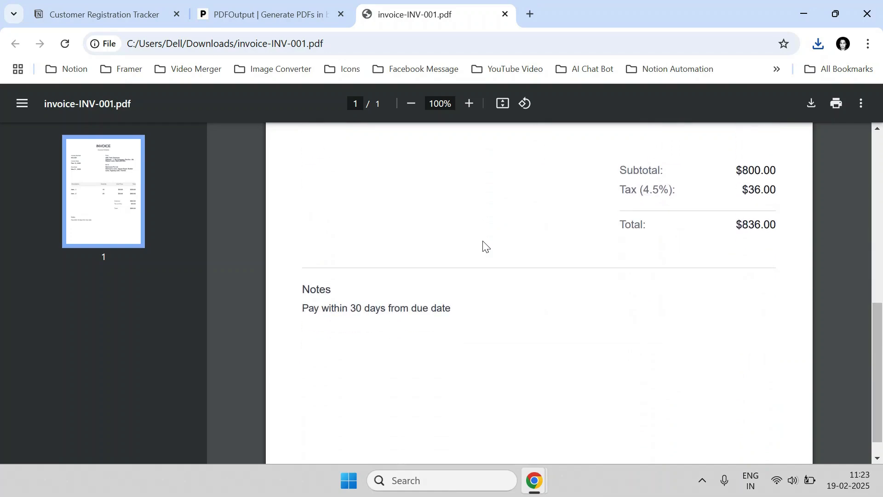
scroll(483, 246, "up", 5)
left_click(260, 15)
Change the invoice currency to Euro (€) and check the €836.00 total.
scroll(533, 248, "down", 10)
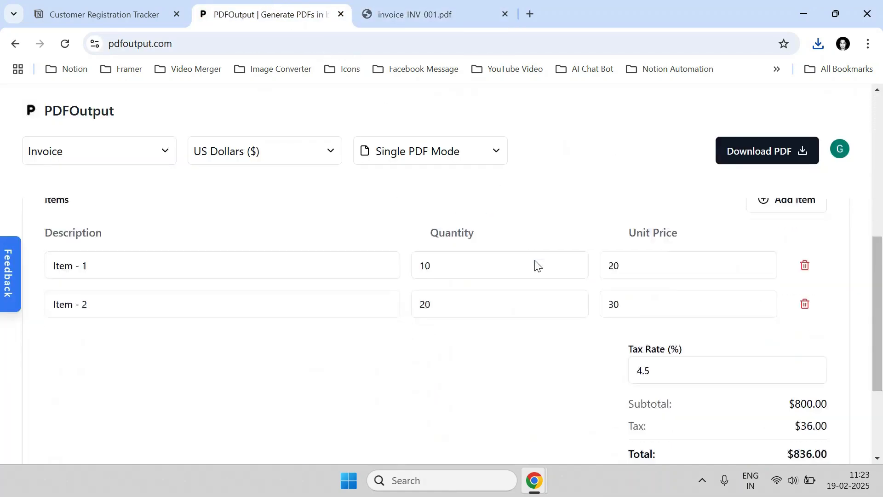
scroll(460, 221, "up", 1)
left_click(289, 151)
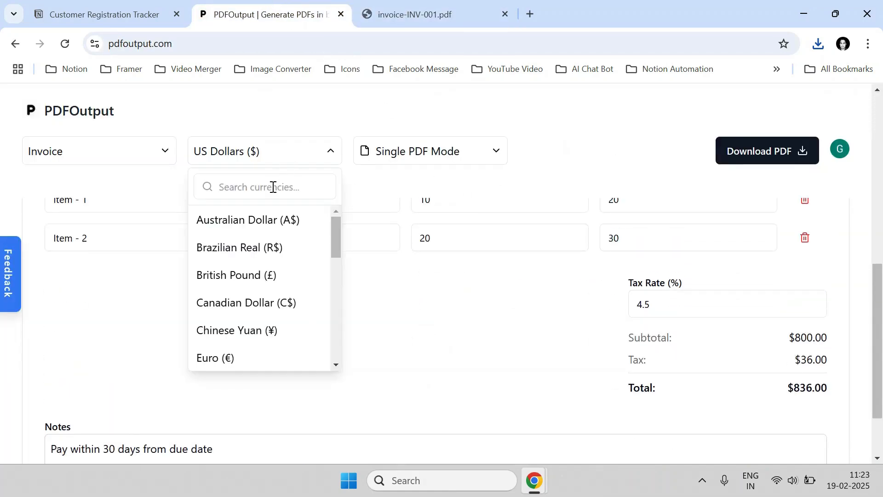
left_click(271, 189)
type("euro")
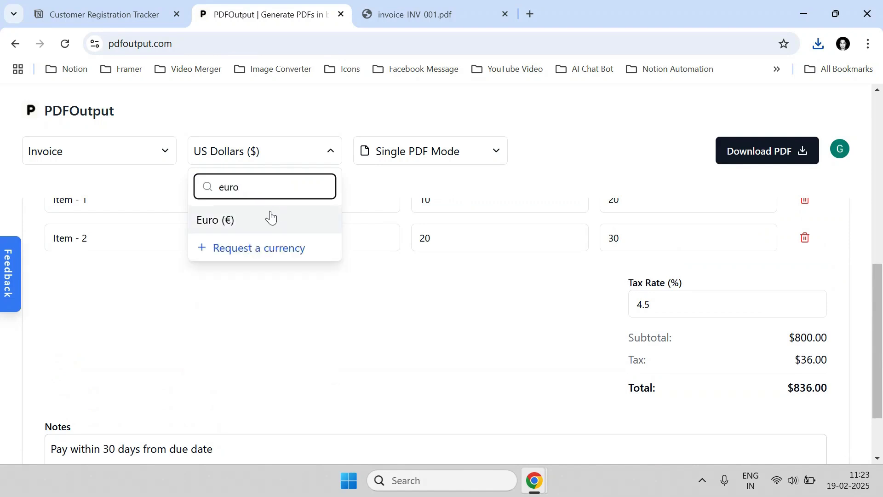
left_click(268, 218)
scroll(707, 337, "down", 2)
left_click_drag(791, 297, 841, 311)
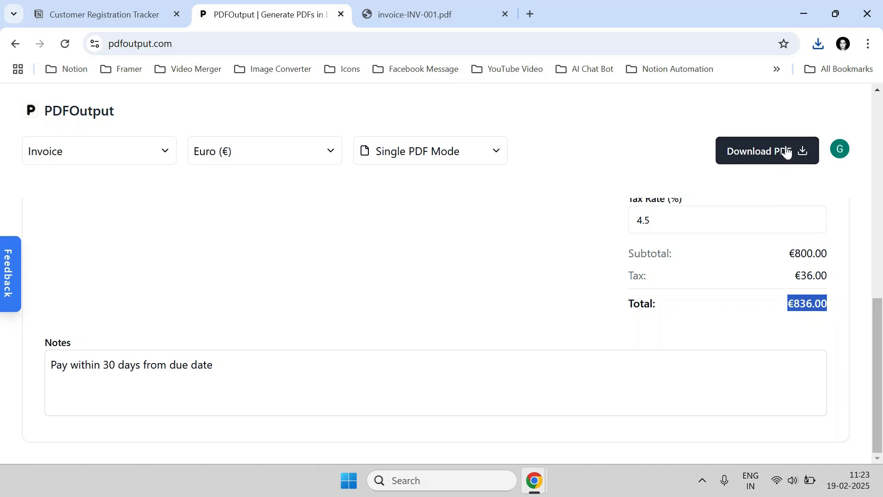
left_click_drag(787, 308, 838, 305)
scroll(497, 299, "up", 10)
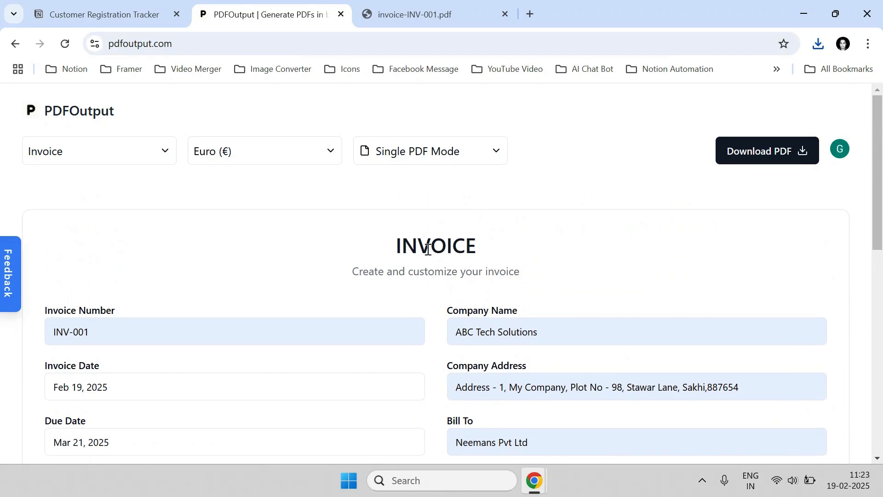
scroll(420, 267, "down", 10)
scroll(418, 272, "up", 7)
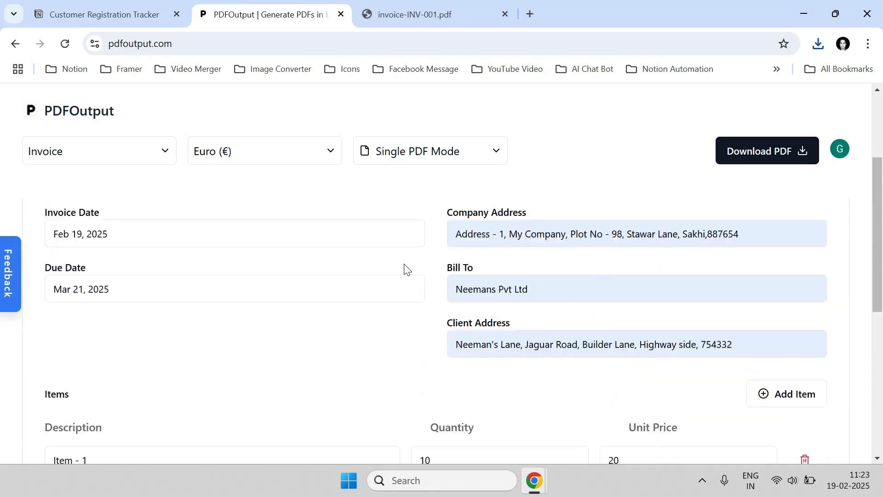
scroll(405, 266, "up", 3)
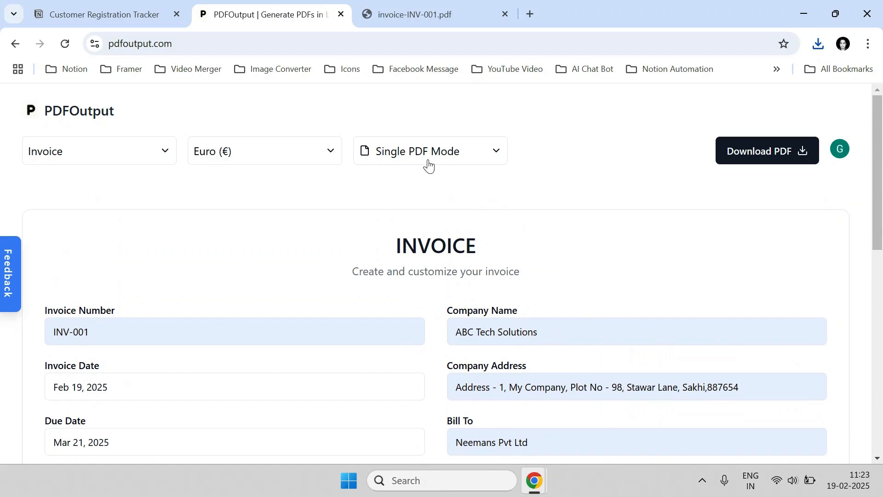
Switch to Bulk Export Mode and widen the Invoice Date column of the Invoice Database table.
left_click(429, 161)
left_click(418, 249)
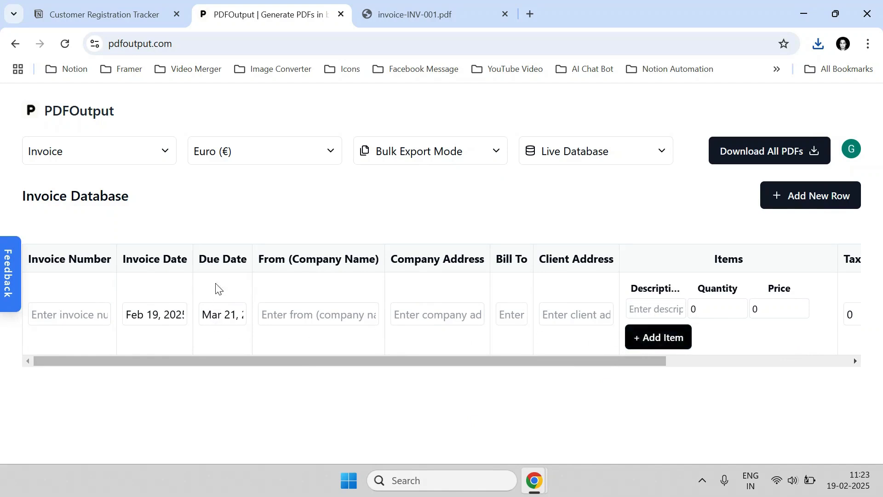
left_click_drag(193, 251, 206, 251)
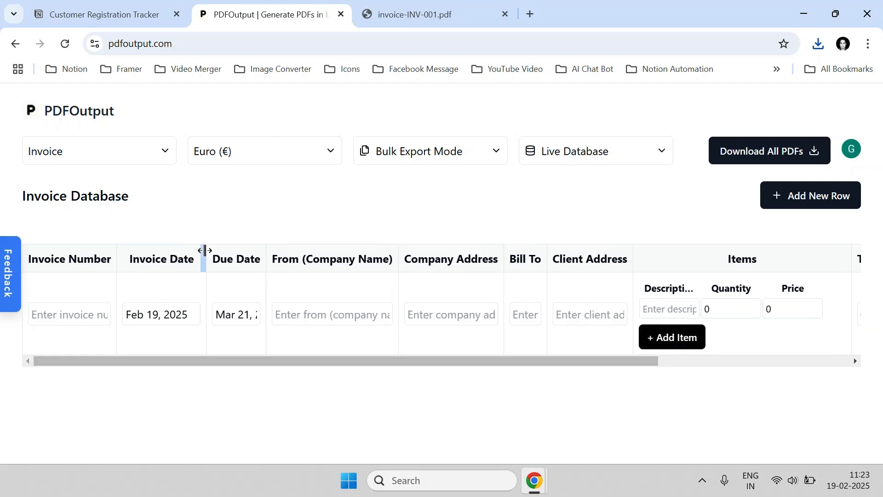
left_click_drag(268, 253, 305, 250)
left_click(276, 221)
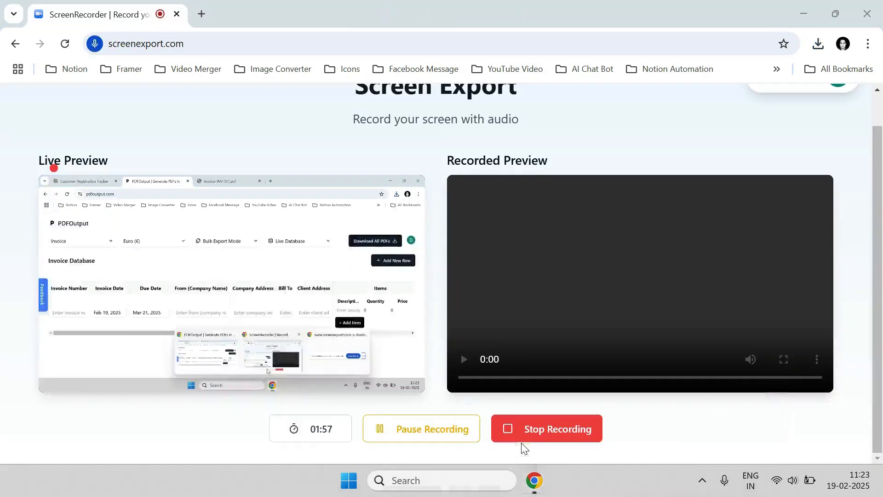
left_click(414, 428)
Switch back to the invoice database window and bring its invoice table into view.
left_click(394, 428)
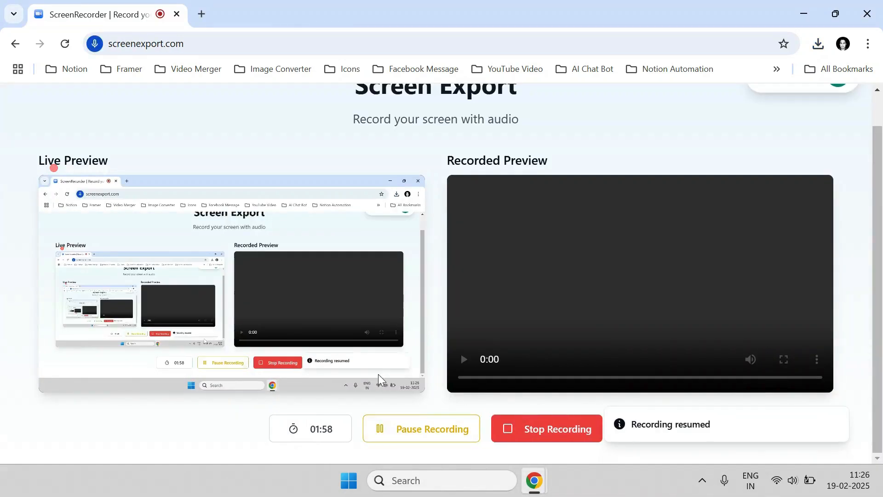
key("alt+Tab")
scroll(387, 379, "down", 3)
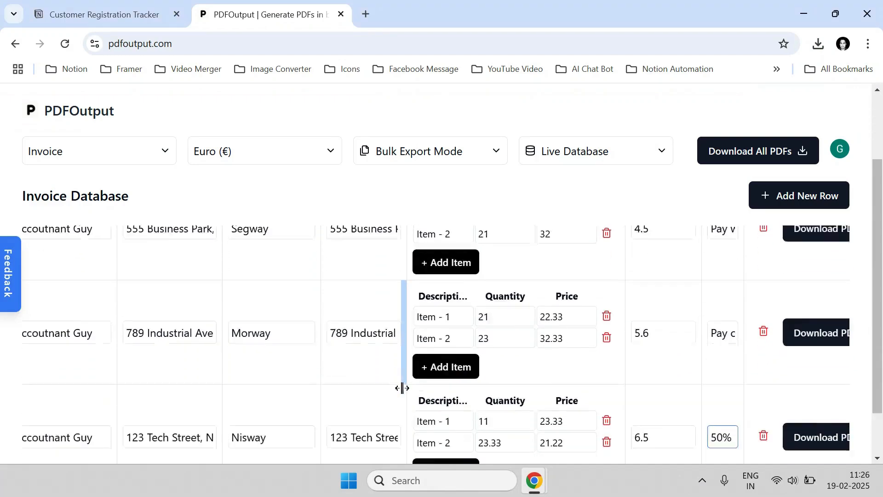
scroll(405, 405, "down", 2)
left_click_drag(415, 456, 167, 434)
scroll(174, 366, "up", 3)
scroll(128, 380, "down", 1)
Enter invoice numbers in the second and third rows, starting with 'NV' and 'INV'.
left_click(96, 360)
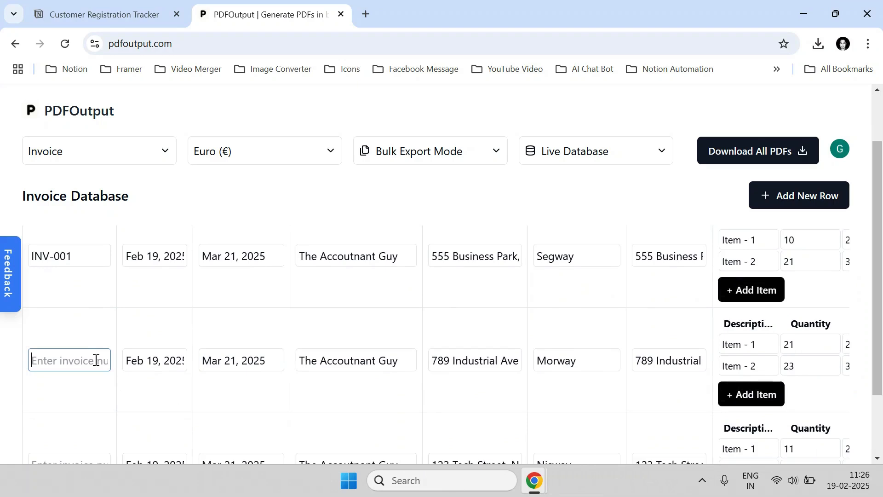
type("NV-002")
scroll(92, 363, "down", 2)
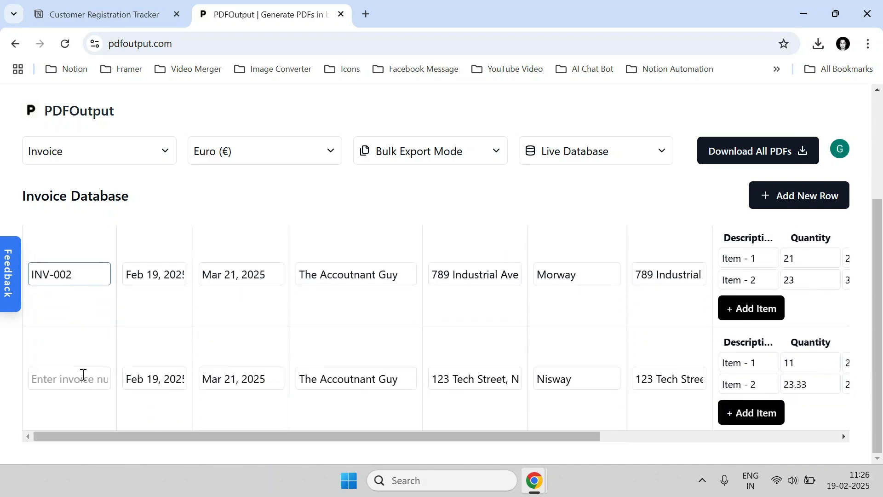
left_click(81, 378)
type("INV-003")
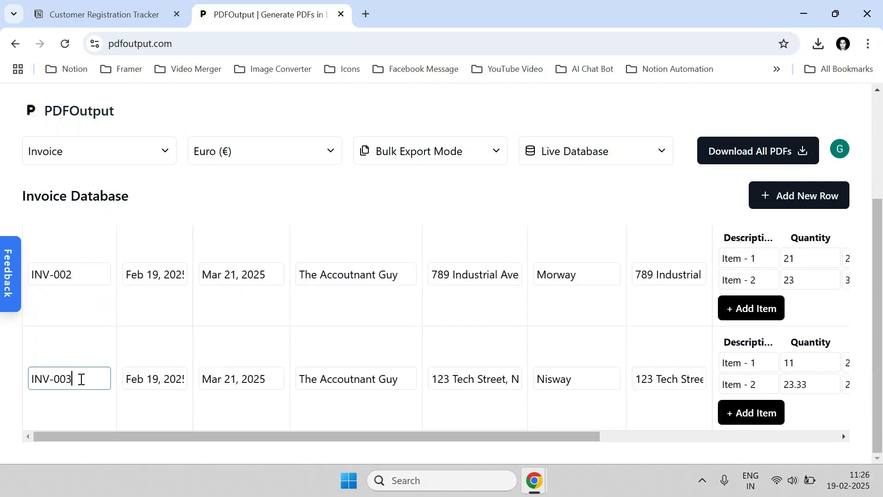
scroll(102, 345, "up", 4)
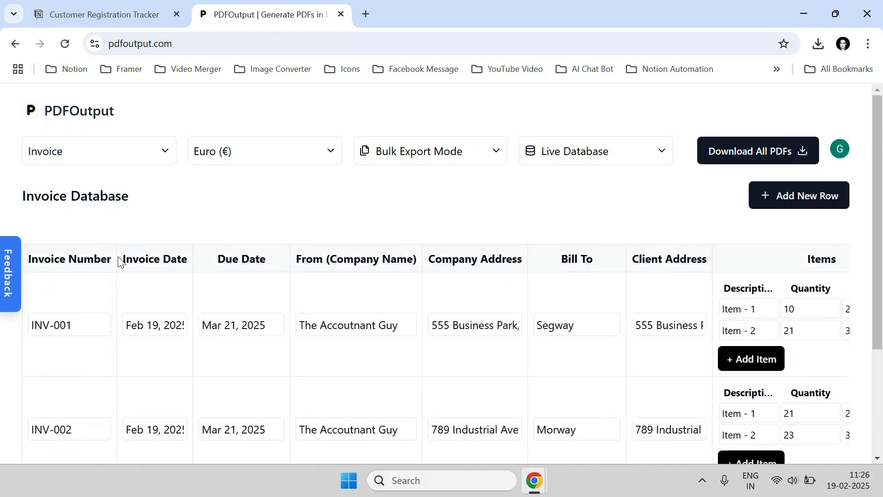
Widen the Invoice Number and Invoice Date columns so full dates show.
left_click_drag(117, 258, 132, 256)
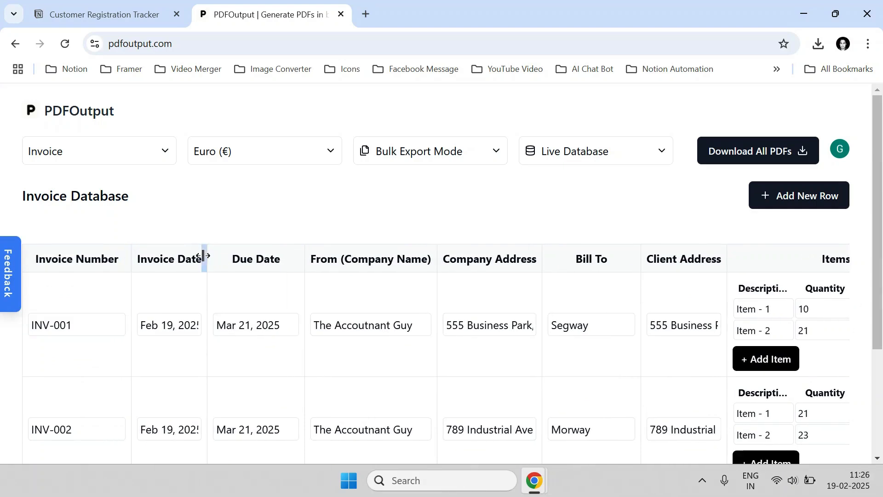
left_click_drag(204, 256, 226, 257)
scroll(365, 248, "down", 3)
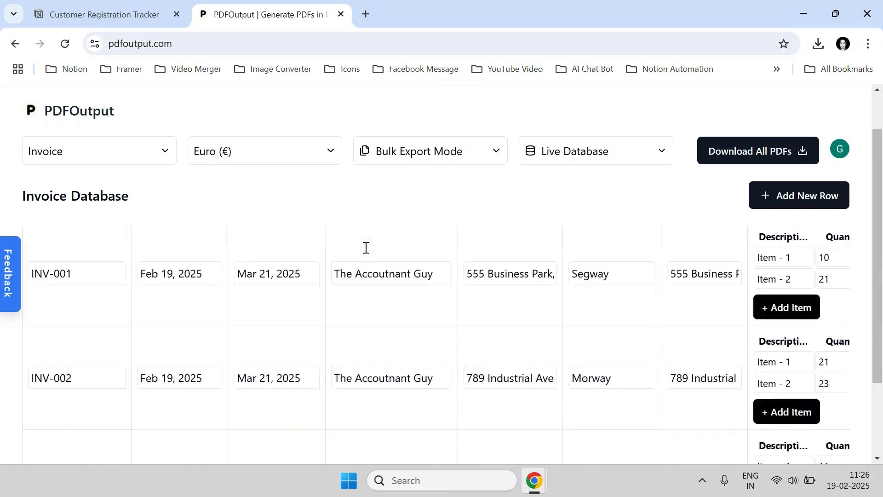
scroll(431, 286, "up", 2)
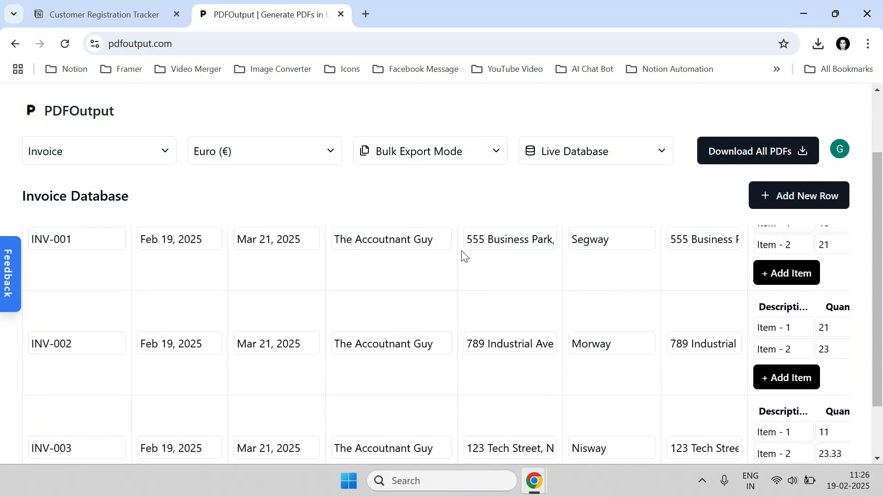
scroll(462, 255, "up", 1)
Widen the Notes column to reveal more of each note's text.
left_click_drag(457, 246, 465, 314)
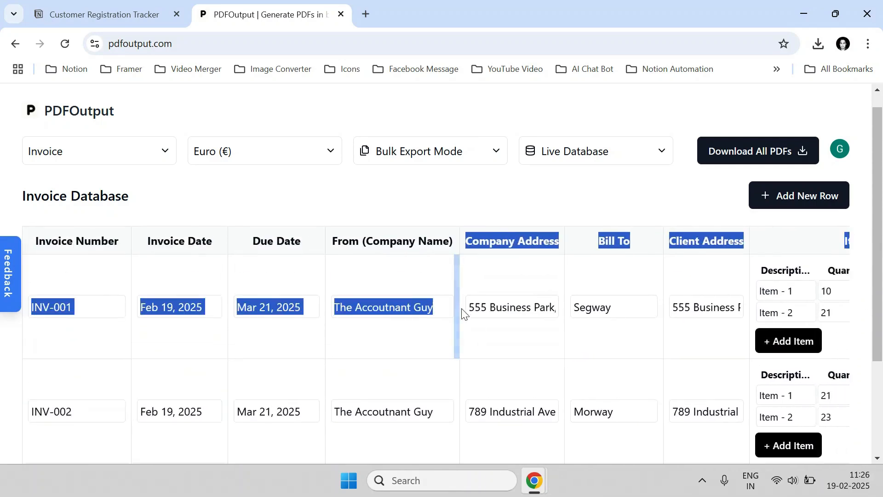
scroll(486, 404, "down", 3)
left_click_drag(506, 436, 687, 424)
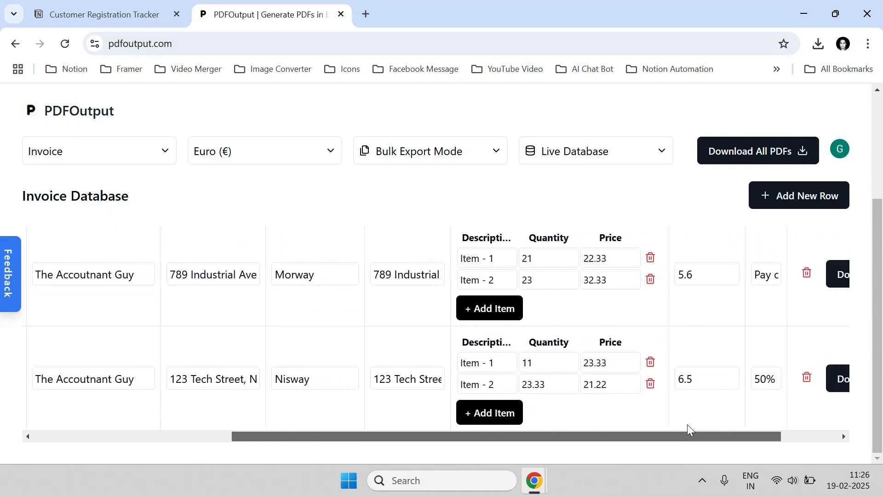
left_click_drag(668, 308, 824, 299)
left_click_drag(748, 438, 829, 437)
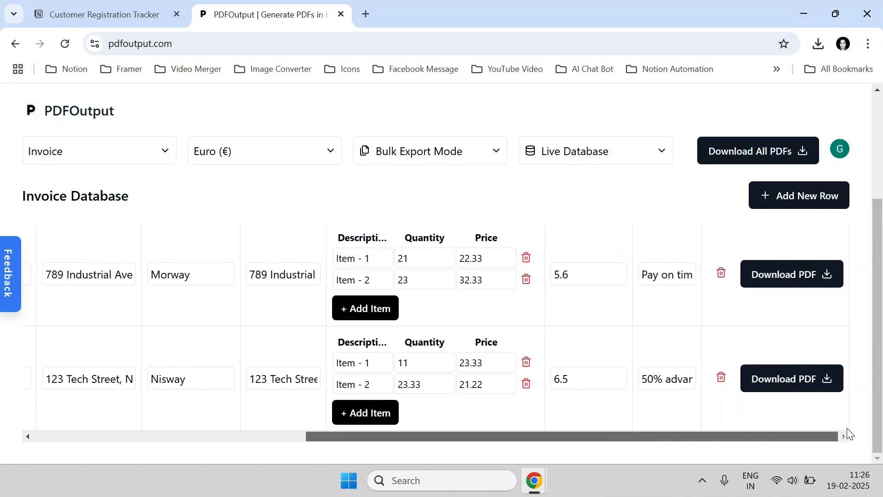
left_click_drag(698, 296, 780, 295)
scroll(683, 351, "up", 3)
scroll(684, 351, "up", 1)
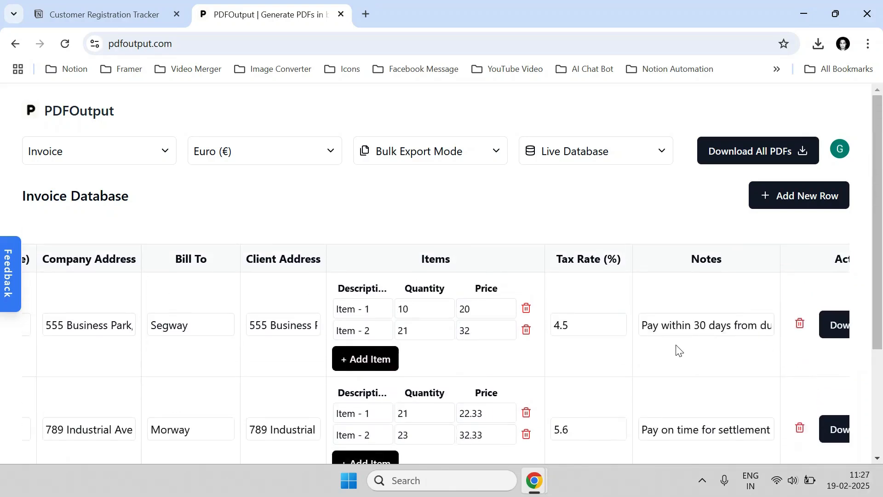
scroll(676, 349, "down", 3)
scroll(666, 345, "up", 3)
Bulk-download all three invoice PDFs and open invoice-INV-003.pdf from the downloads list.
left_click(741, 158)
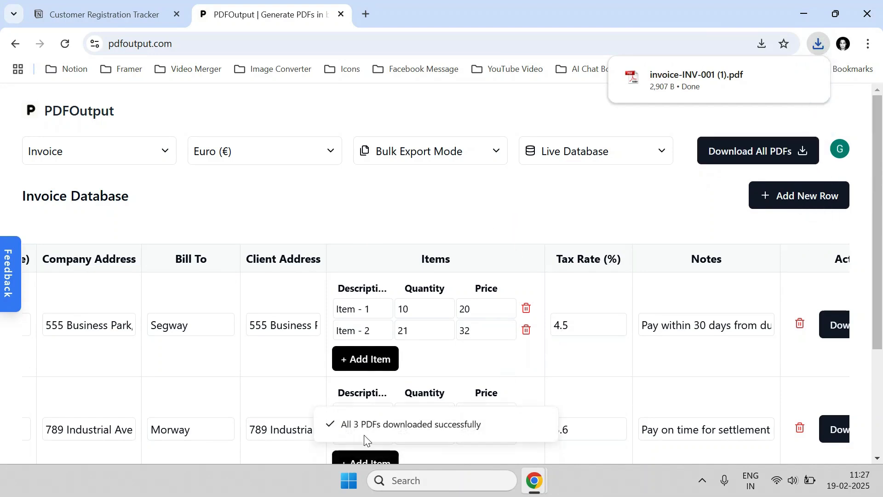
left_click(818, 44)
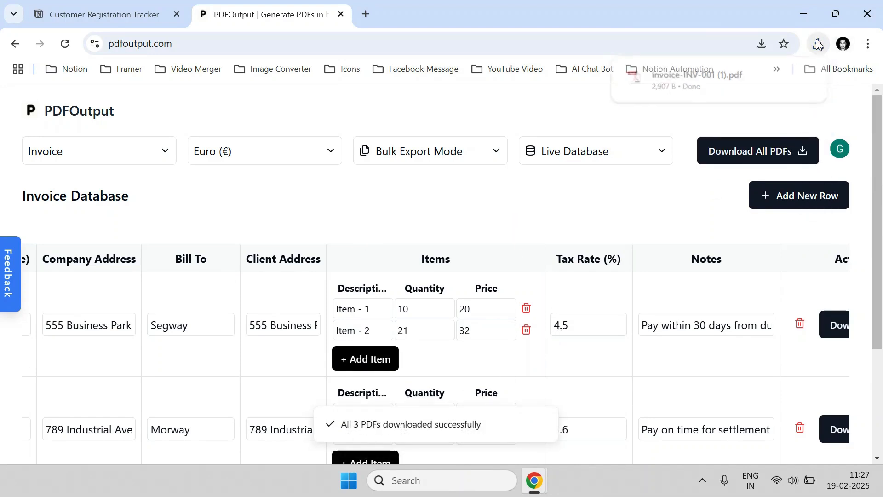
left_click(721, 105)
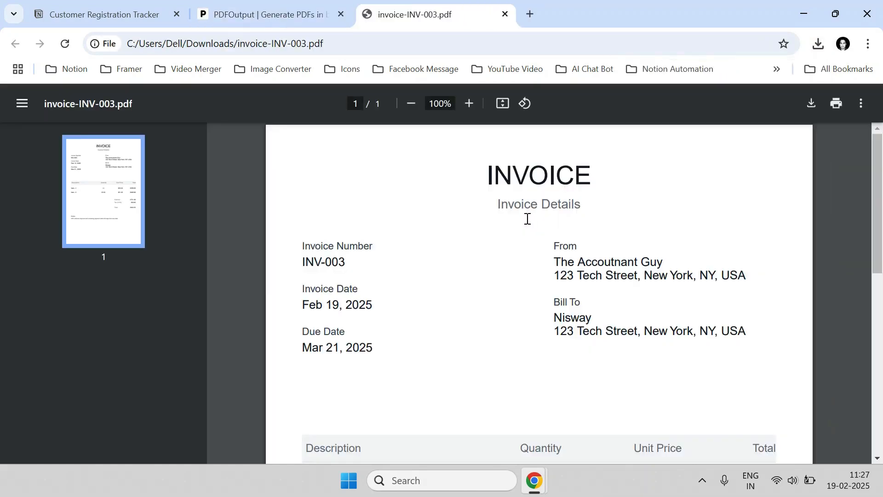
Check the €800.55 totals in the INV-003 PDF, then return to PDFOutput.
scroll(518, 255, "down", 9)
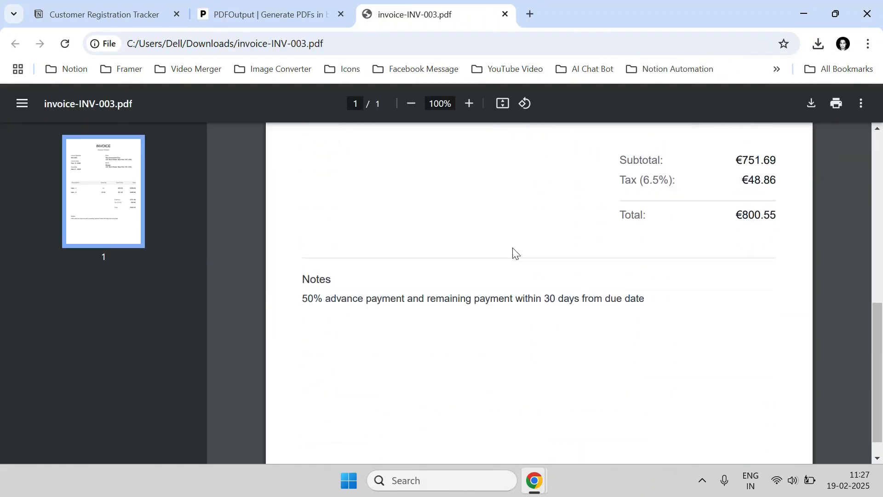
scroll(515, 252, "up", 4)
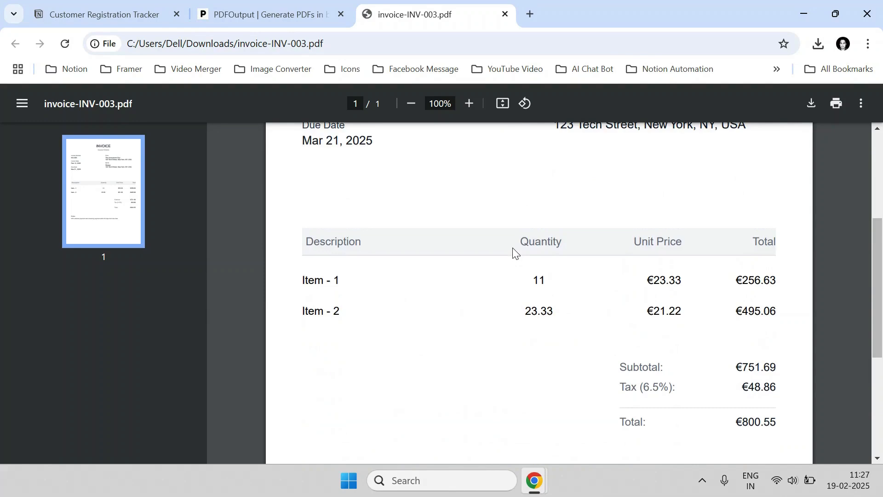
scroll(515, 252, "up", 4)
left_click(265, 9)
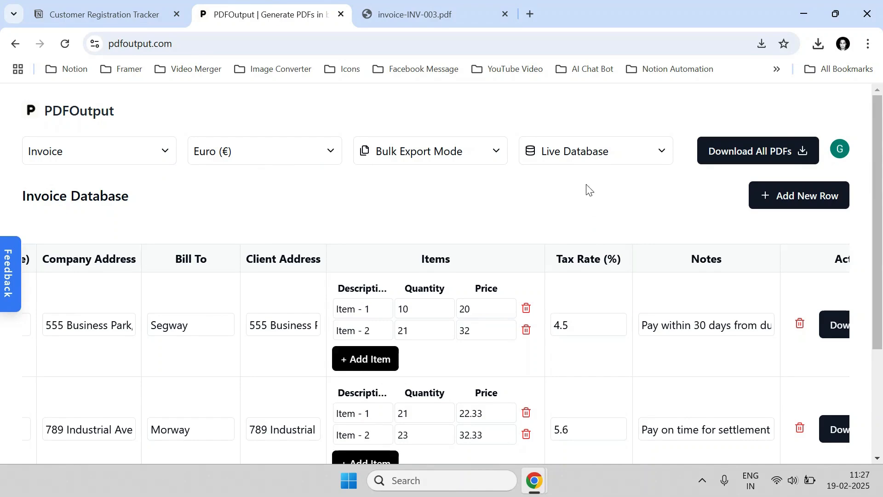
scroll(539, 295, "down", 3)
scroll(488, 299, "up", 3)
left_click(586, 158)
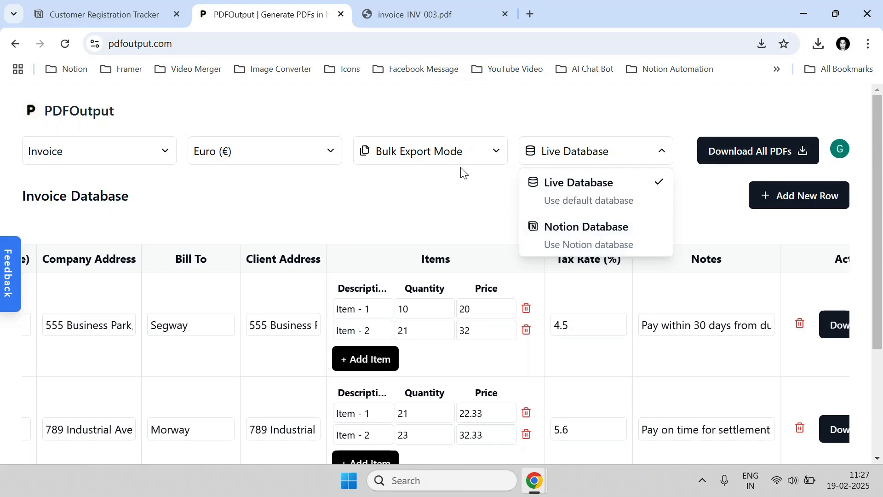
left_click(453, 206)
scroll(765, 209, "down", 3)
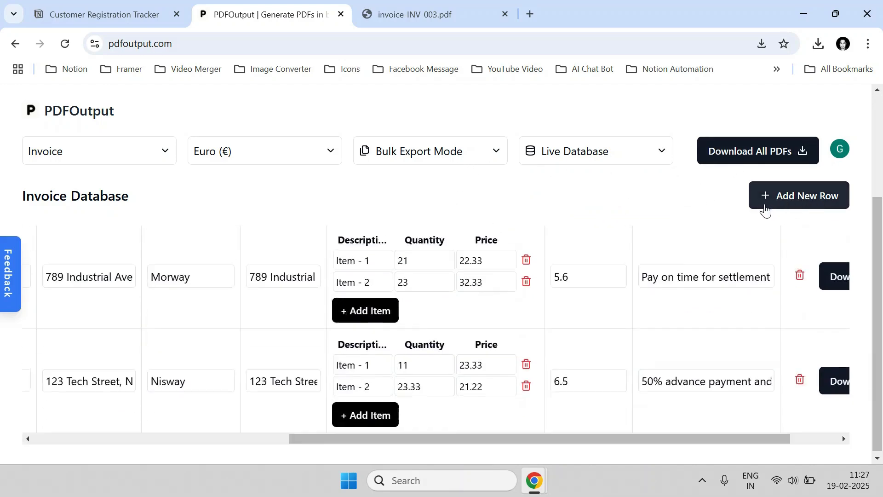
scroll(755, 217, "up", 3)
scroll(752, 232, "down", 3)
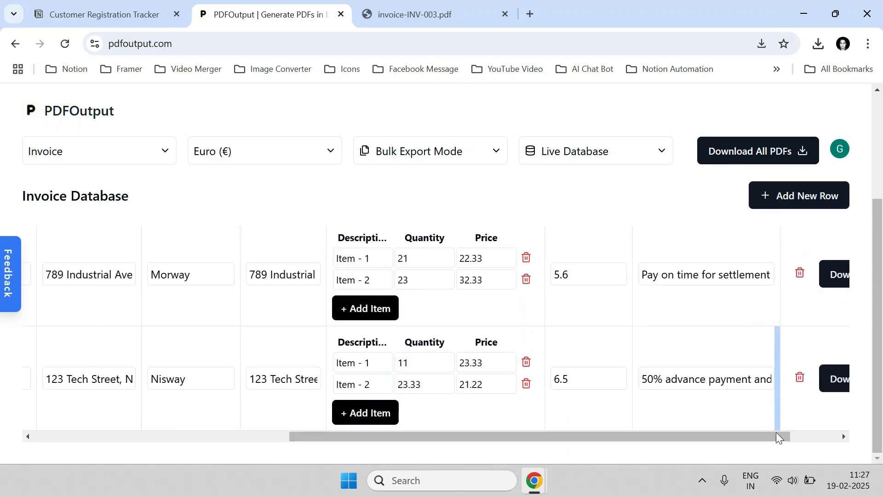
left_click_drag(778, 435, 861, 424)
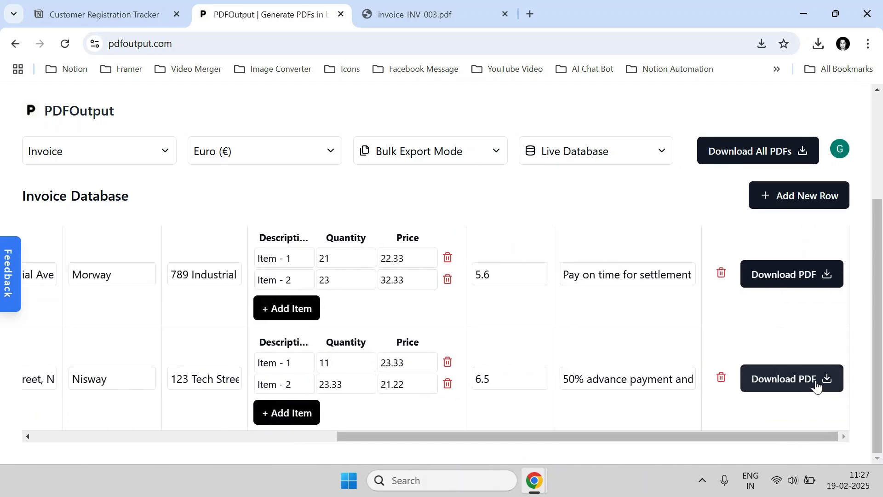
scroll(793, 308, "up", 3)
scroll(787, 318, "down", 3)
scroll(785, 374, "up", 3)
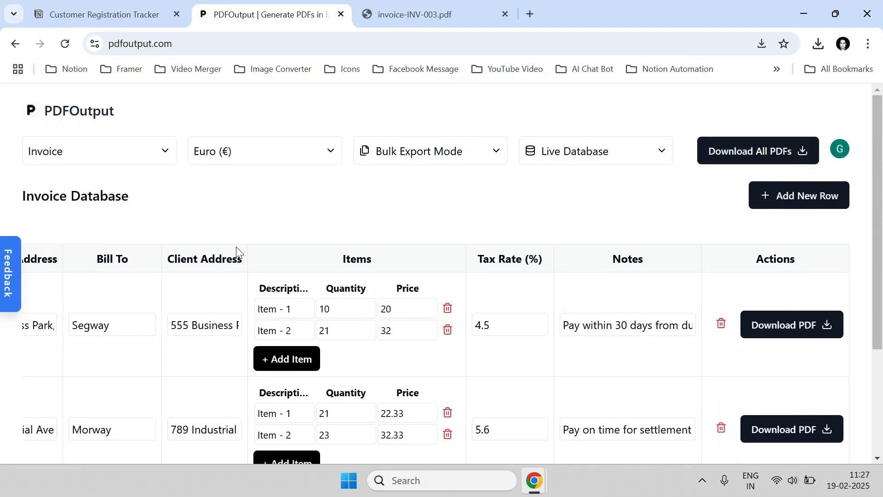
scroll(236, 252, "down", 3)
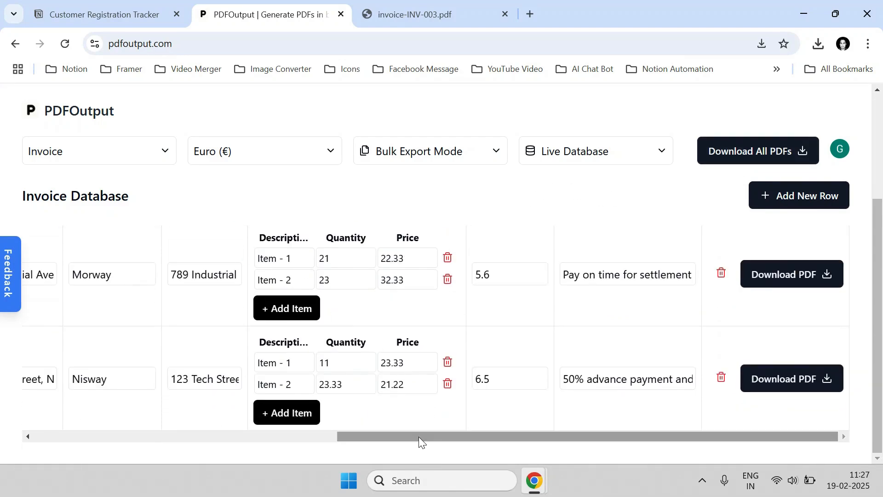
left_click_drag(419, 436, 129, 420)
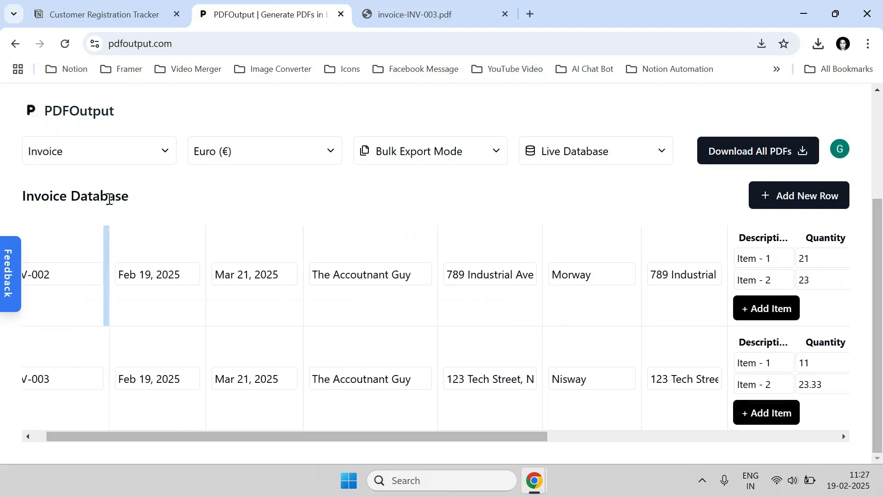
left_click(109, 153)
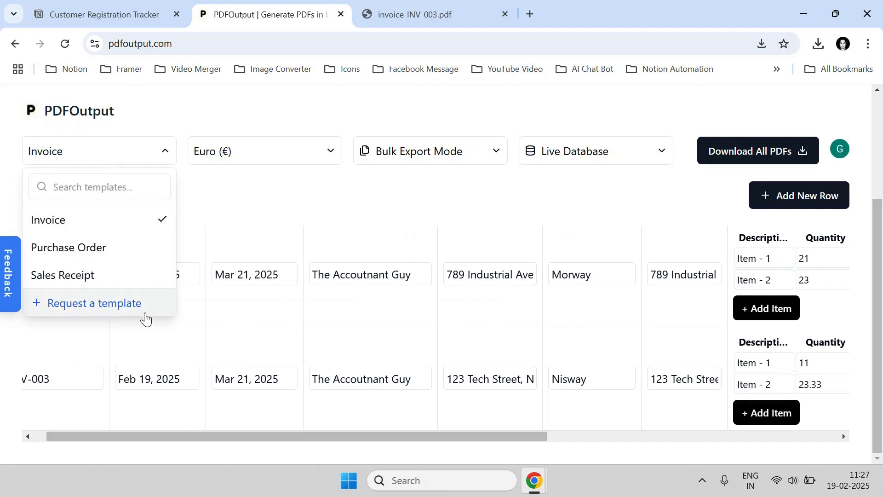
left_click(92, 315)
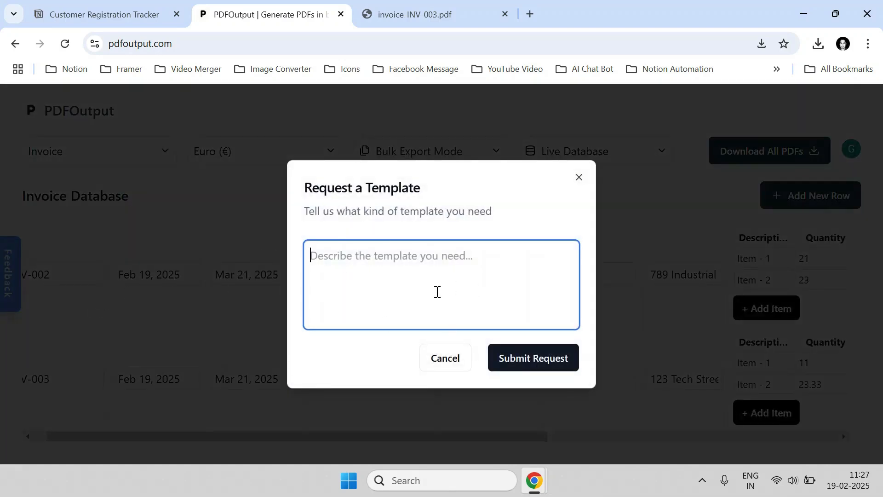
left_click(452, 360)
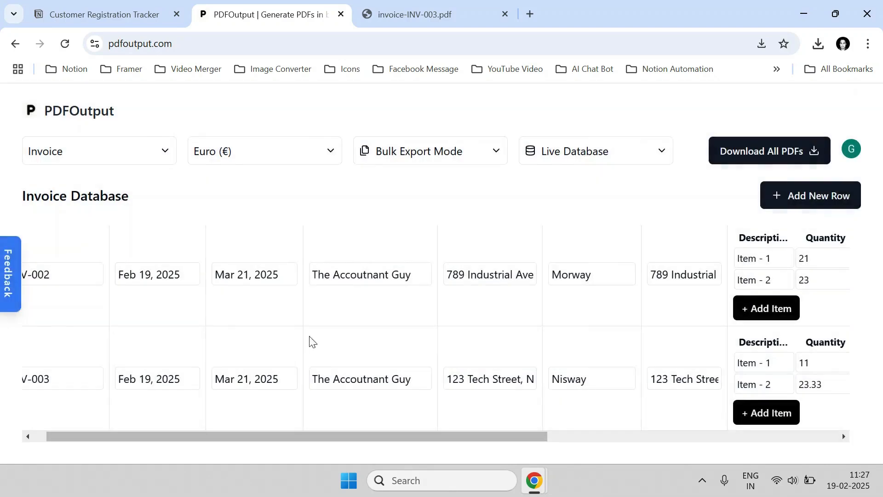
left_click(15, 274)
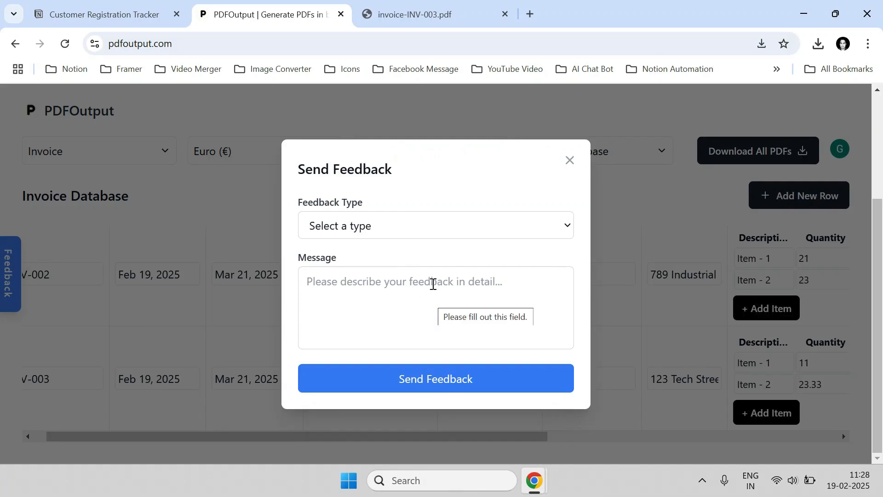
left_click(570, 161)
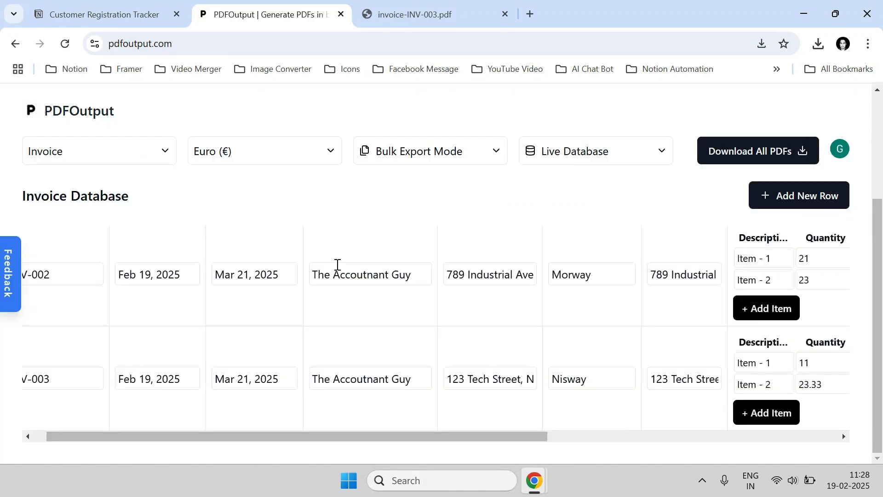
mouse_move(534, 481)
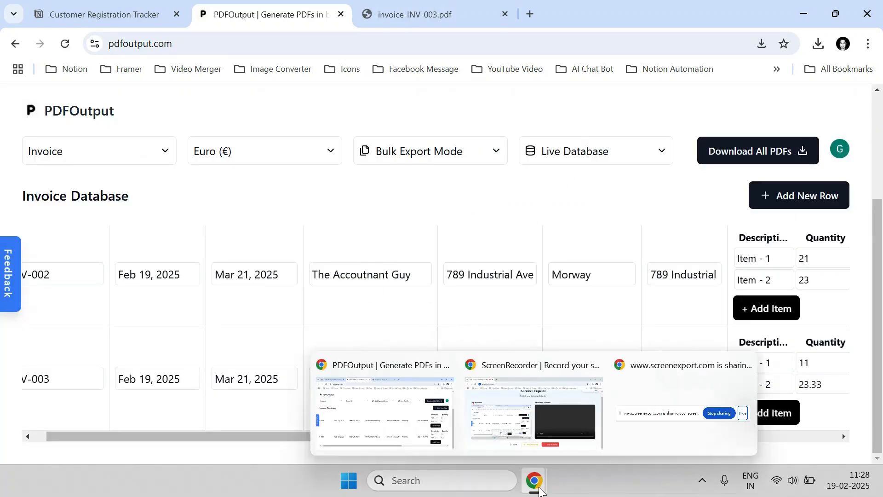